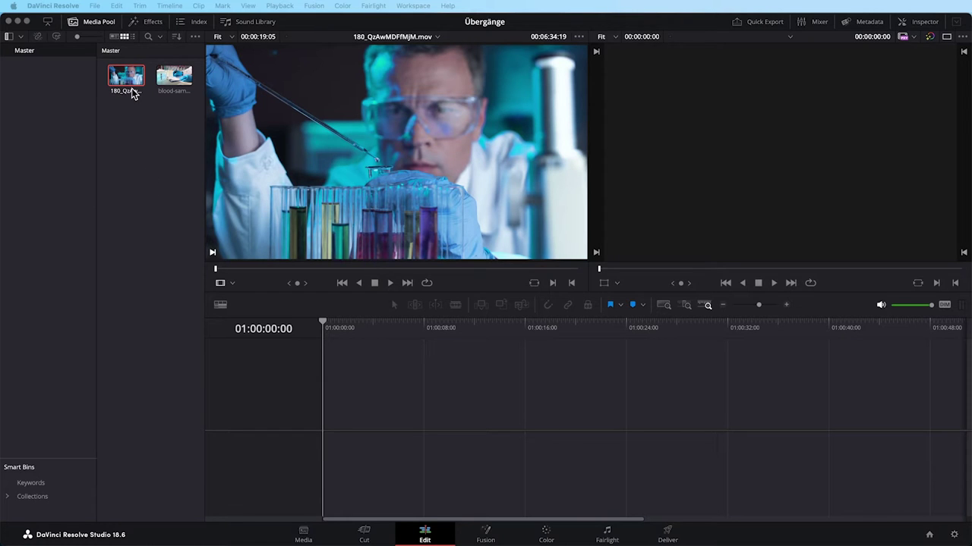
Scrub the lab clip and set its out point at 00:00:09:07.
click(170, 101)
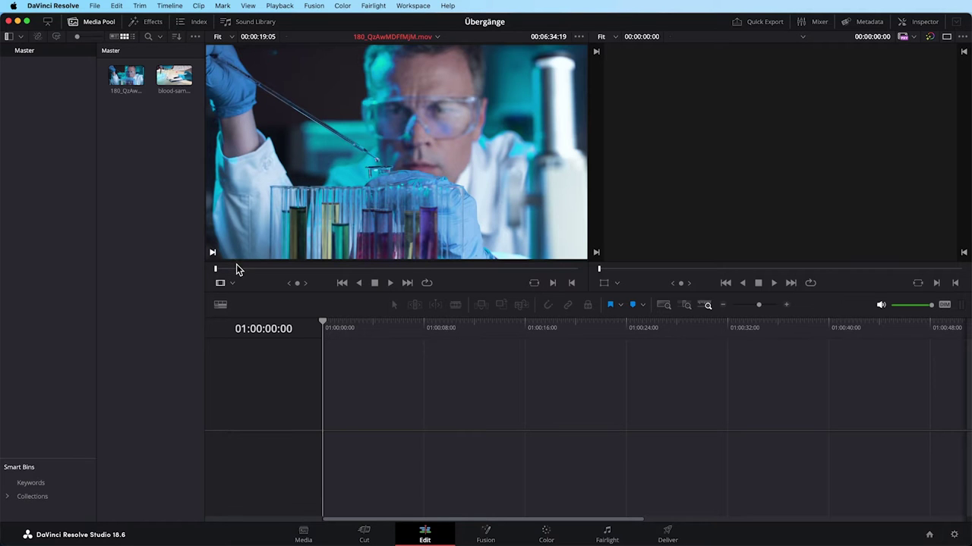
drag(236, 269, 310, 270)
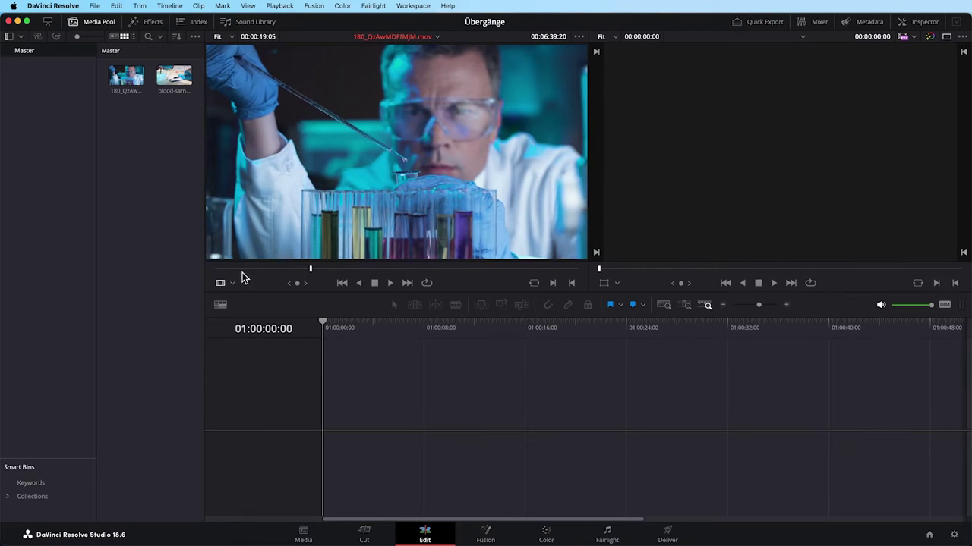
click(216, 270)
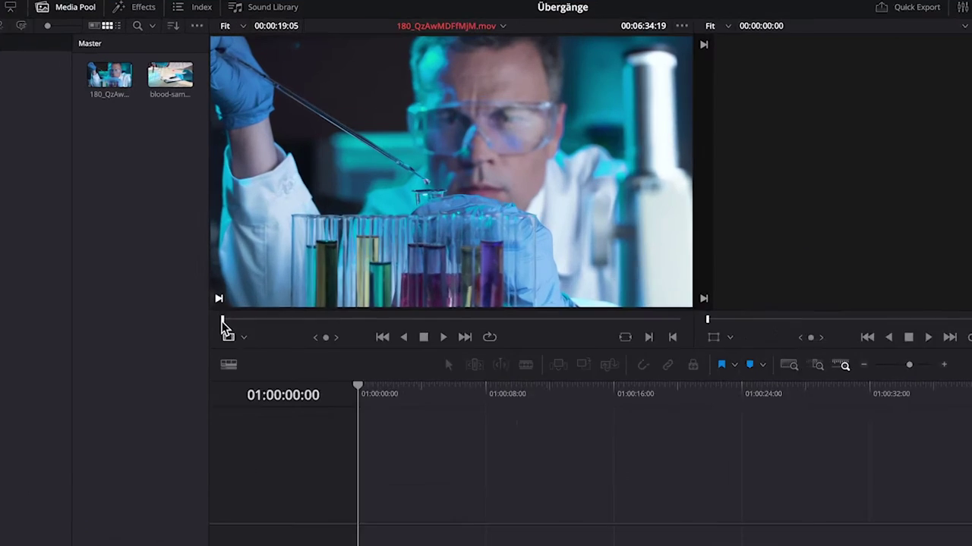
drag(221, 319, 342, 333)
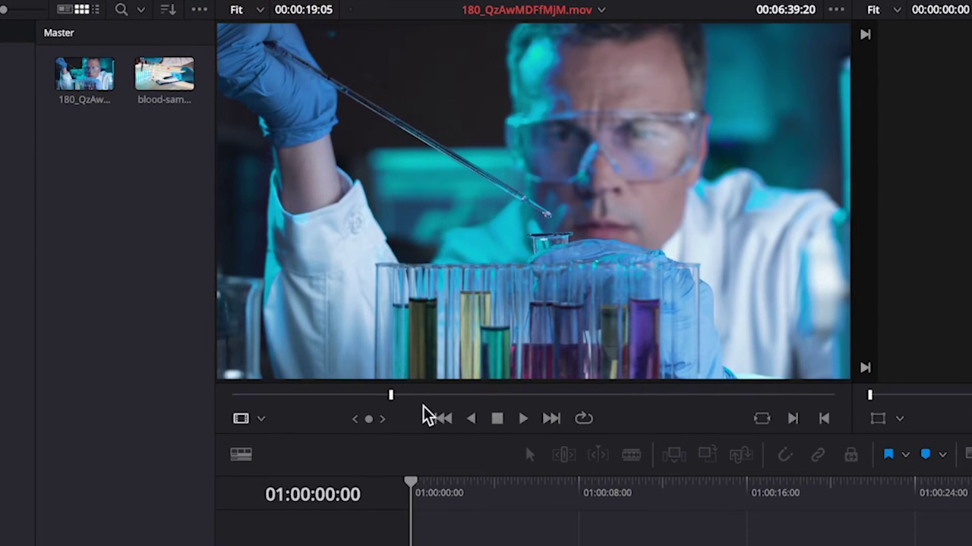
drag(433, 395, 682, 403)
key(o)
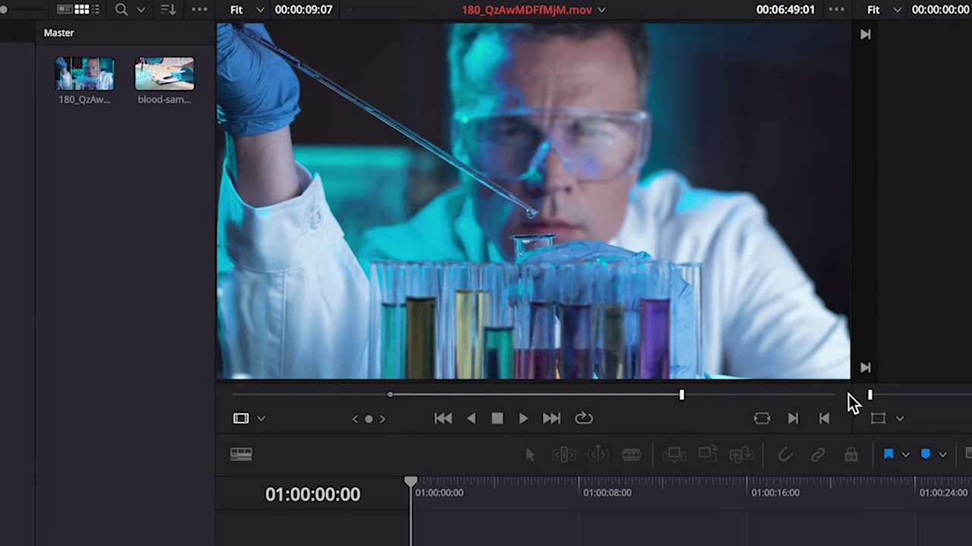
Load the blood-sample clip and mark in and out points spanning 00:00:06:22.
double_click(165, 97)
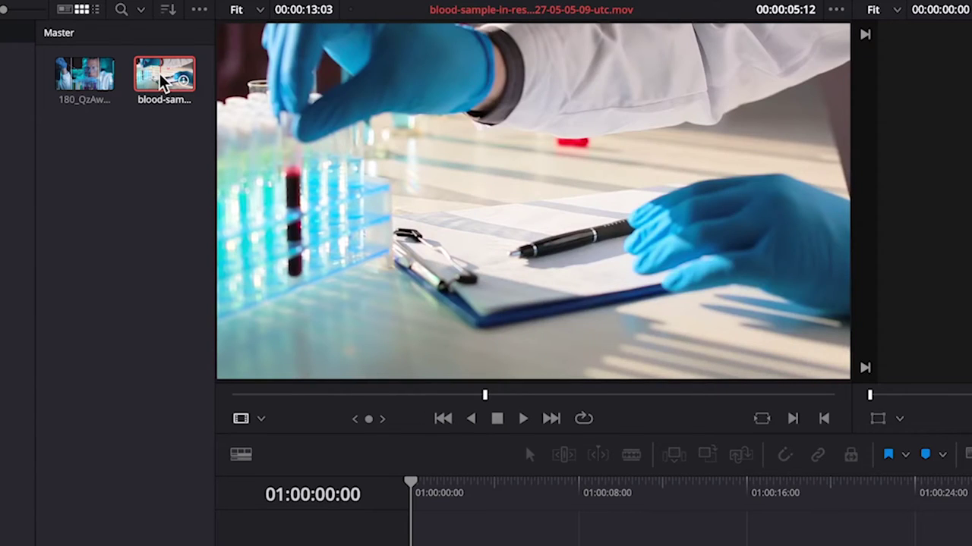
click(297, 396)
mouse_move(302, 398)
mouse_down()
mouse_move(453, 396)
mouse_move(679, 417)
mouse_up()
key(i)
key(o)
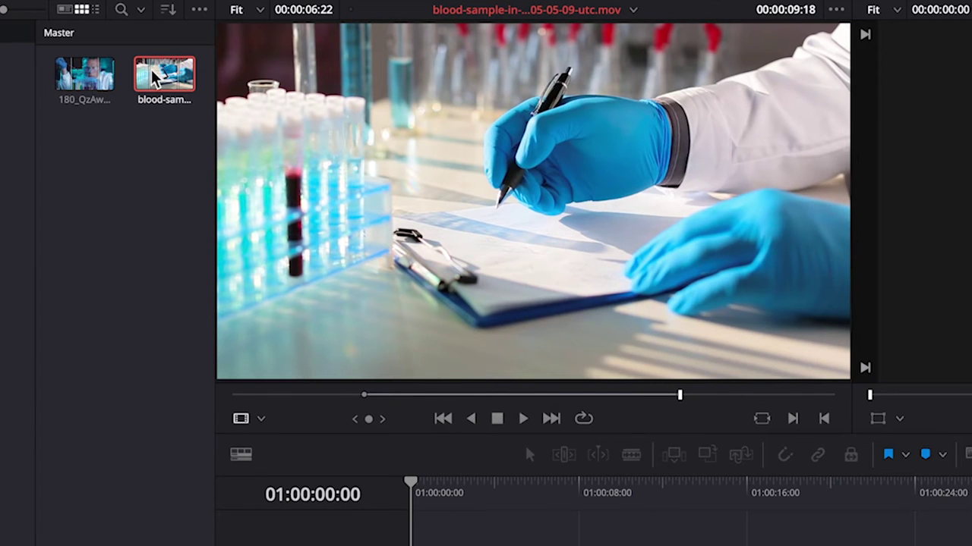
click(84, 76)
click(156, 80)
click(100, 78)
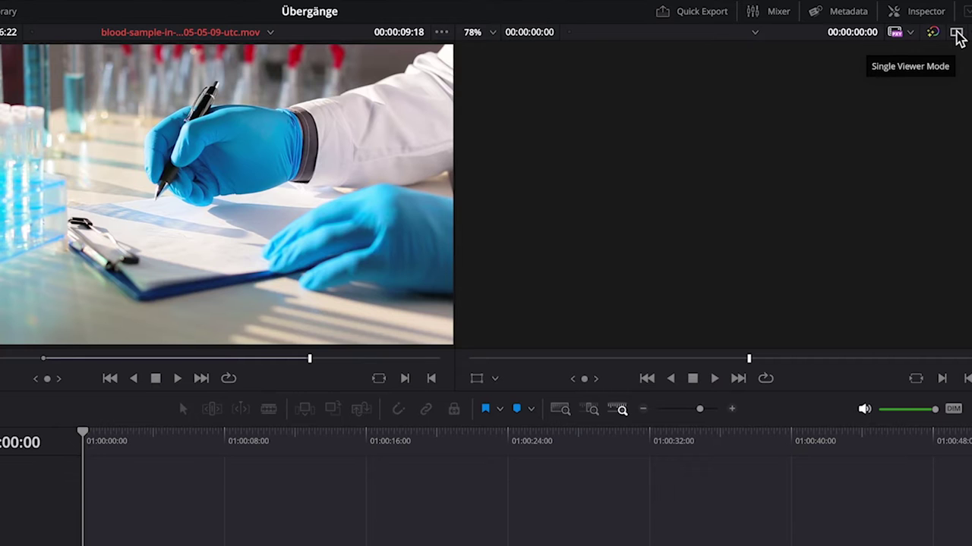
Switch to single viewer, place both clips back to back on Timeline 1, and play across the cut.
click(956, 35)
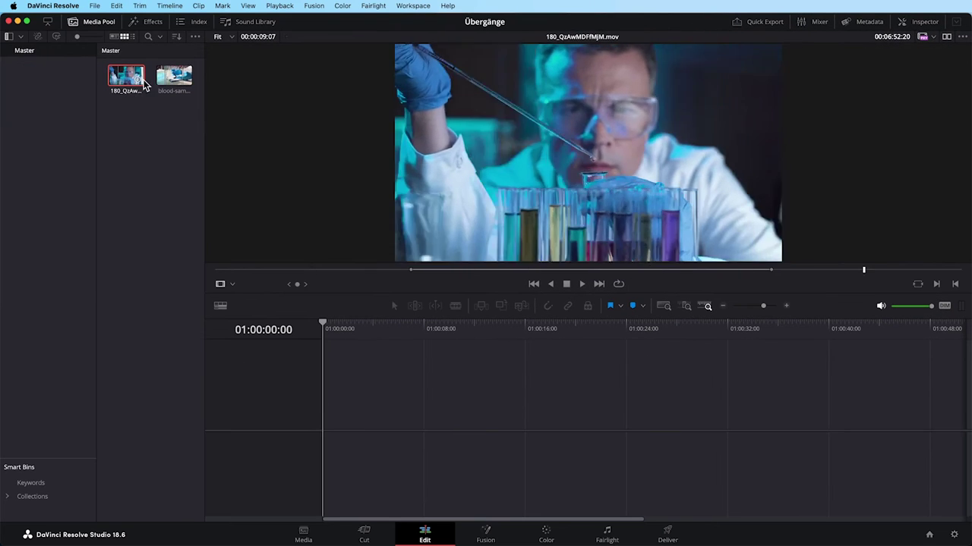
mouse_move(104, 116)
mouse_down()
mouse_move(175, 79)
mouse_move(342, 429)
mouse_move(318, 427)
mouse_up()
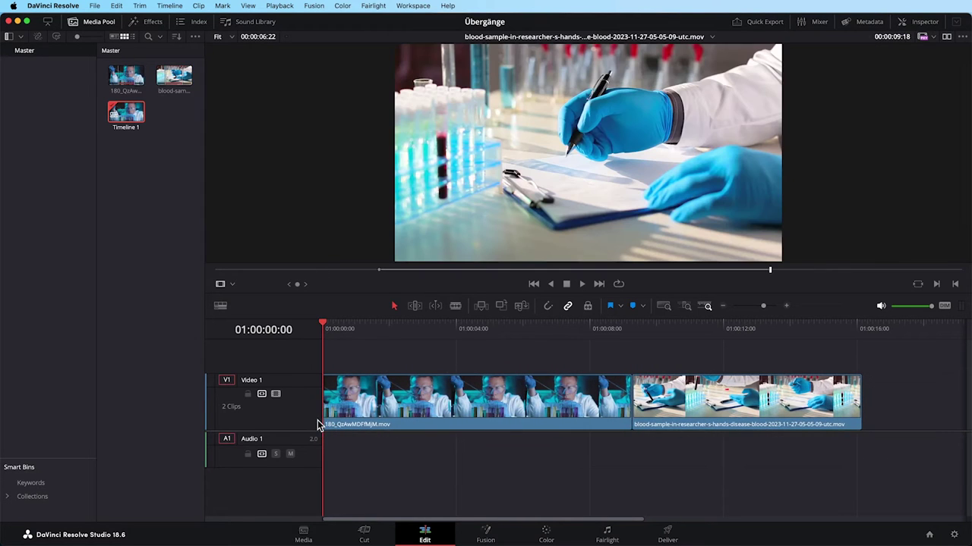
drag(765, 306, 767, 343)
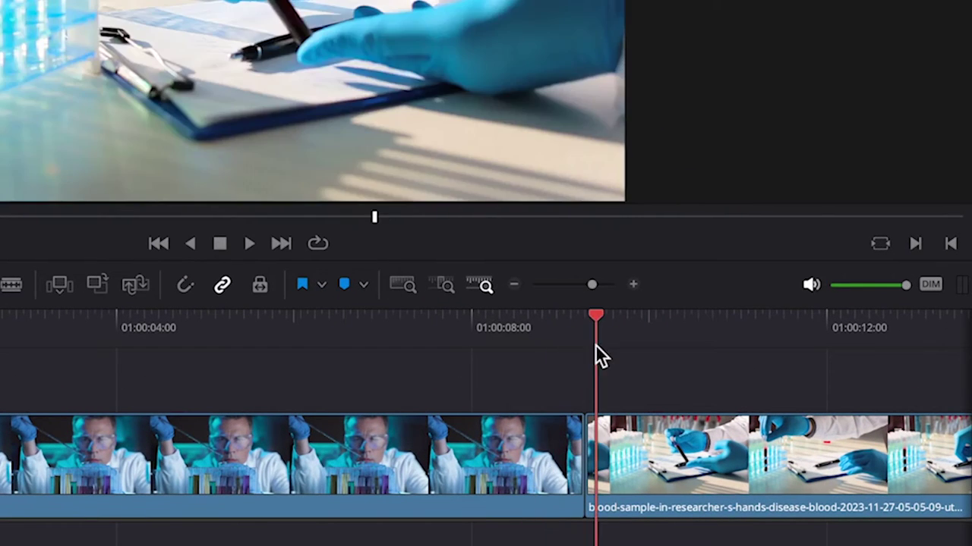
drag(599, 357, 523, 357)
click(583, 465)
click(531, 328)
key(space)
key(space)
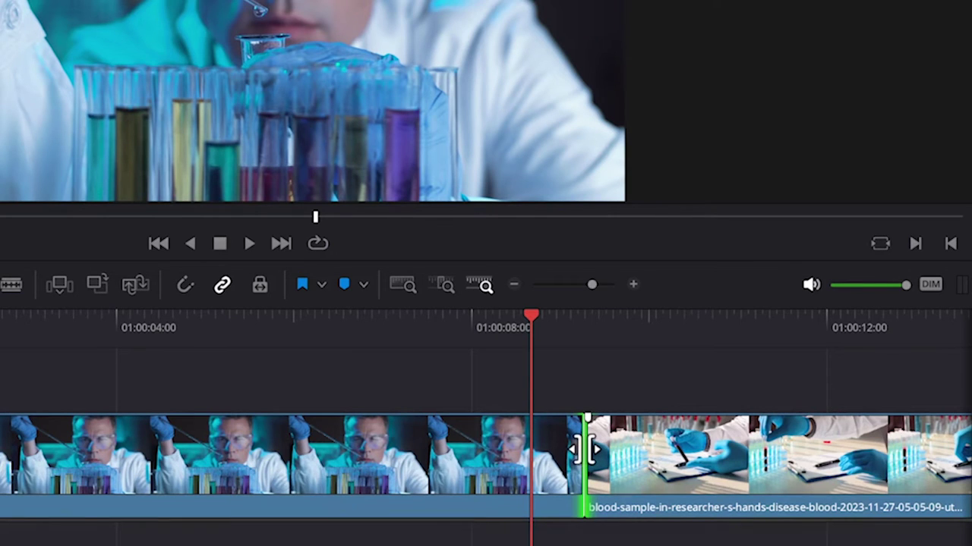
Add a 25-frame Cross Dissolve at the lab/blood-sample cut and play it back.
right_click(585, 447)
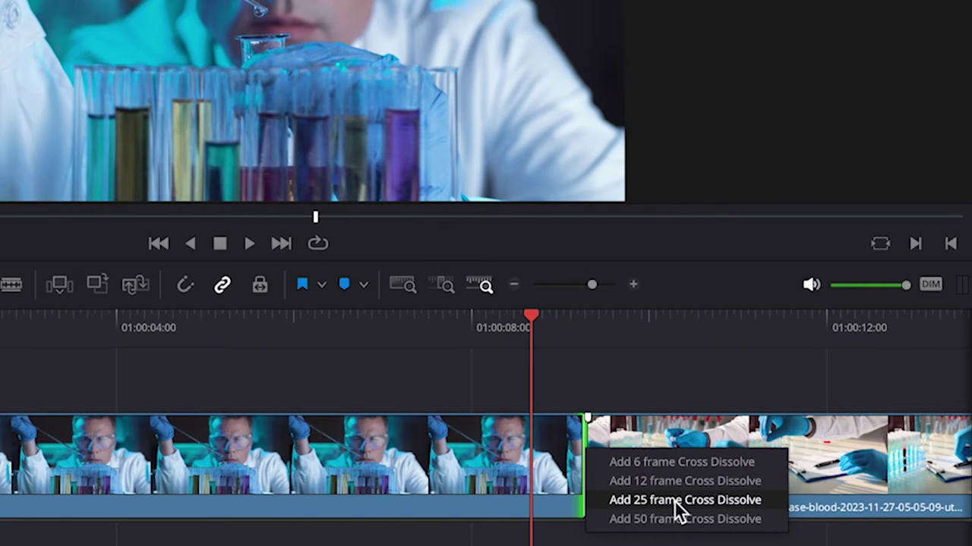
click(679, 501)
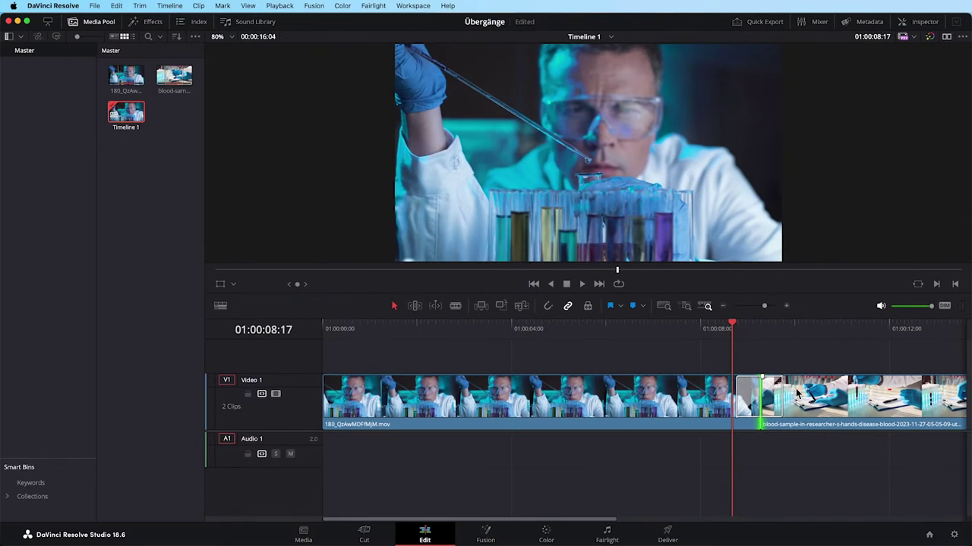
key(space)
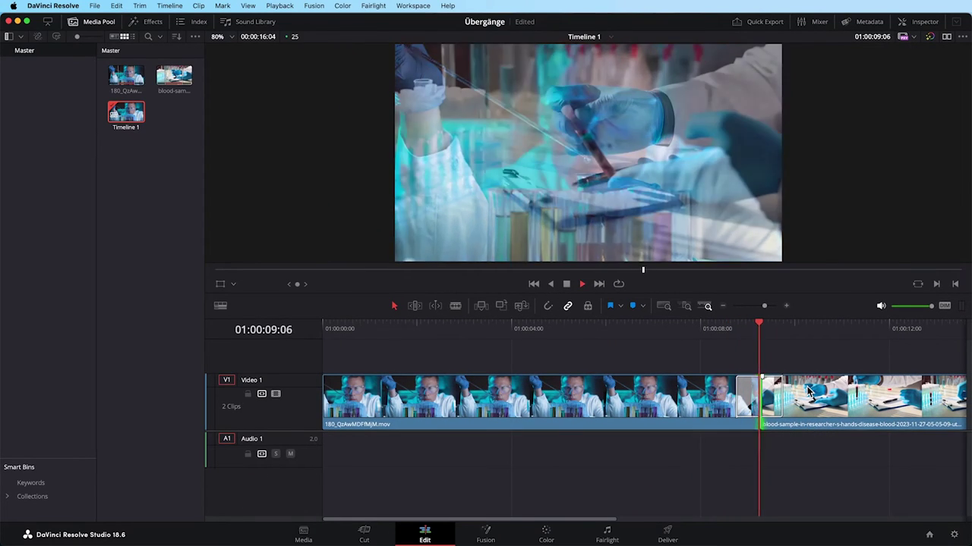
key(space)
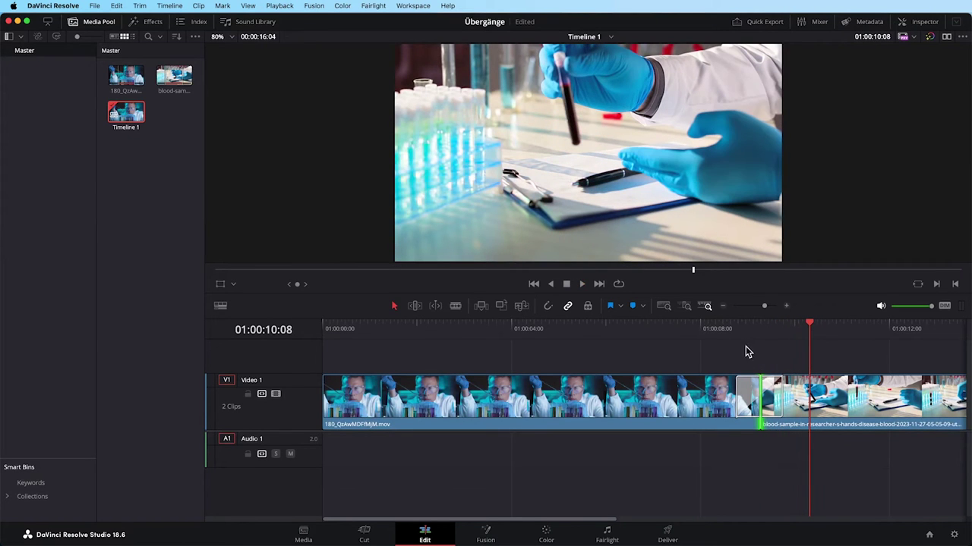
Move the blood-sample clip onto Video 2, extending its head 12 frames over the lab clip's tail.
mouse_move(737, 329)
mouse_down()
mouse_move(706, 339)
mouse_move(736, 329)
mouse_up()
drag(806, 411, 809, 364)
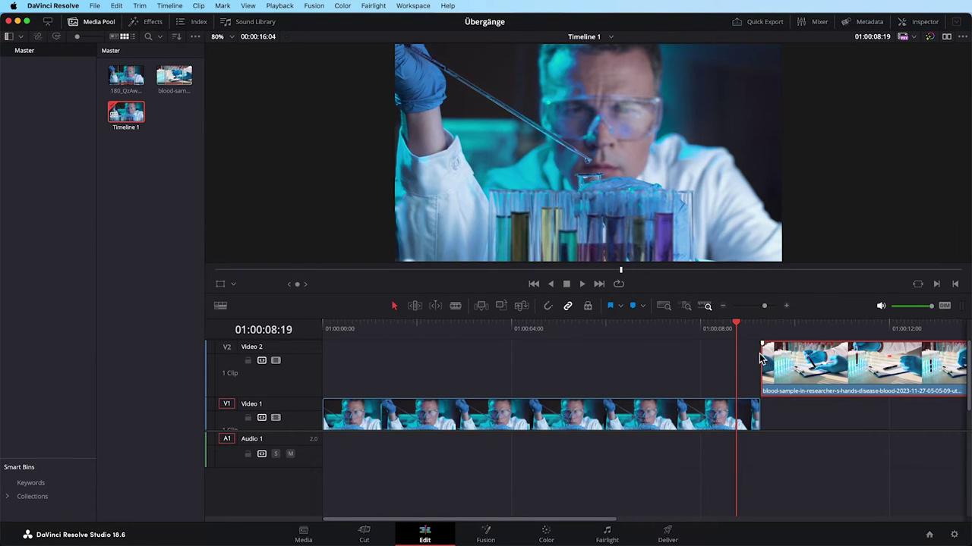
drag(758, 365, 734, 364)
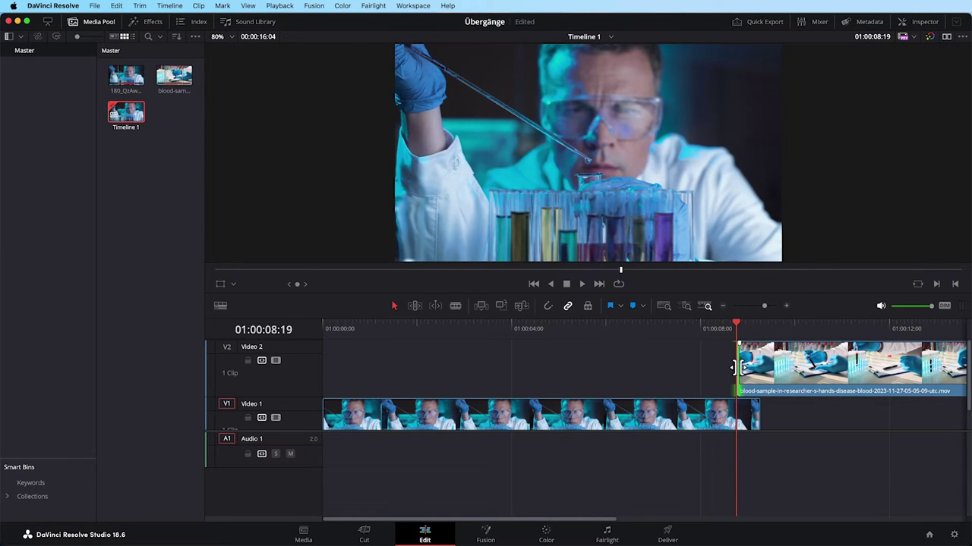
drag(734, 327, 743, 332)
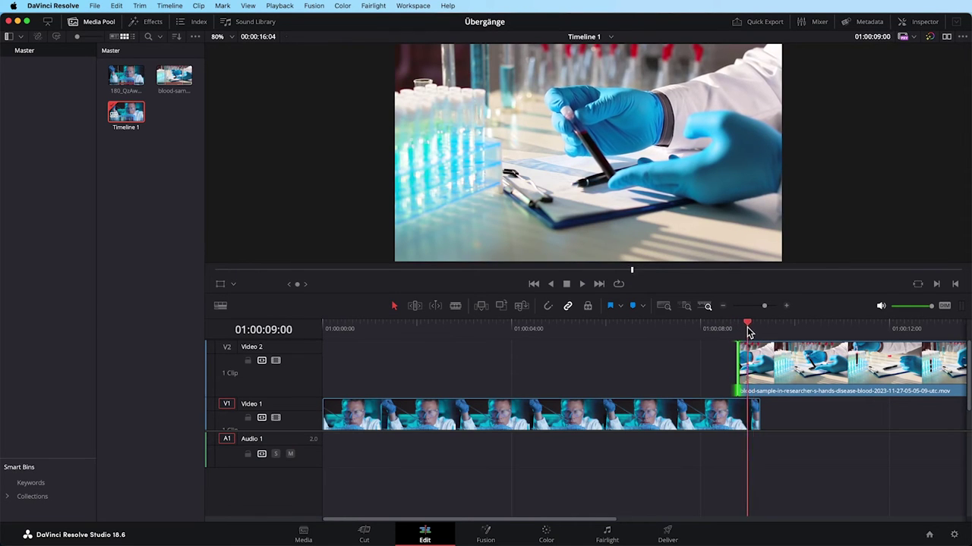
drag(743, 332, 722, 329)
Show the blood-sample source clip in the viewer and bring up the Effects video transitions library.
click(711, 360)
click(723, 355)
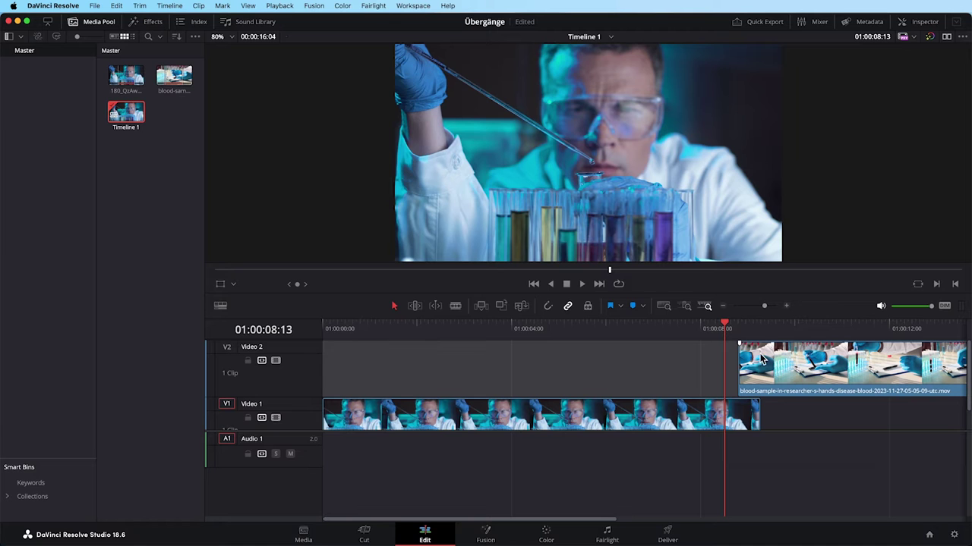
key(q)
click(145, 23)
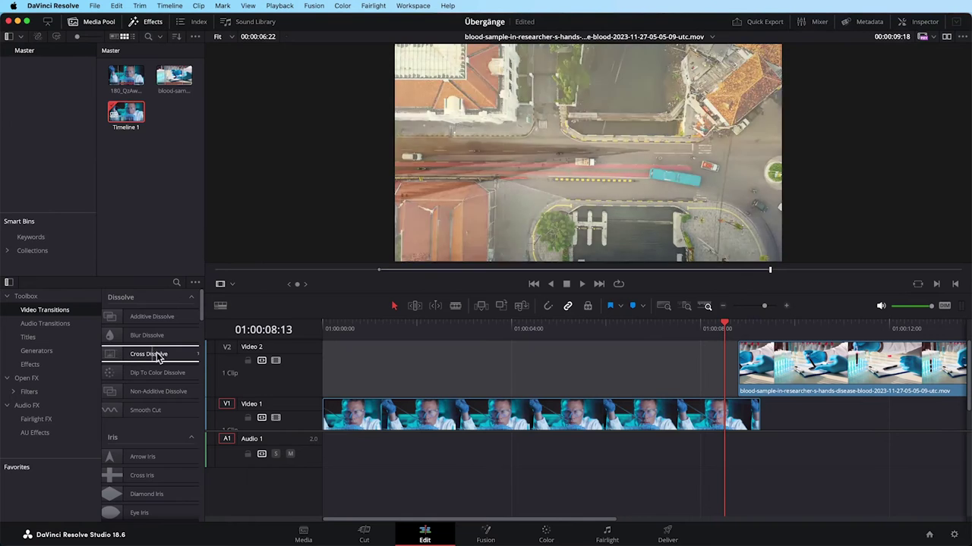
Apply and shorten a Cross Dissolve on the Video 2 clip's head, then move the clip back to Video 1.
drag(161, 353, 759, 385)
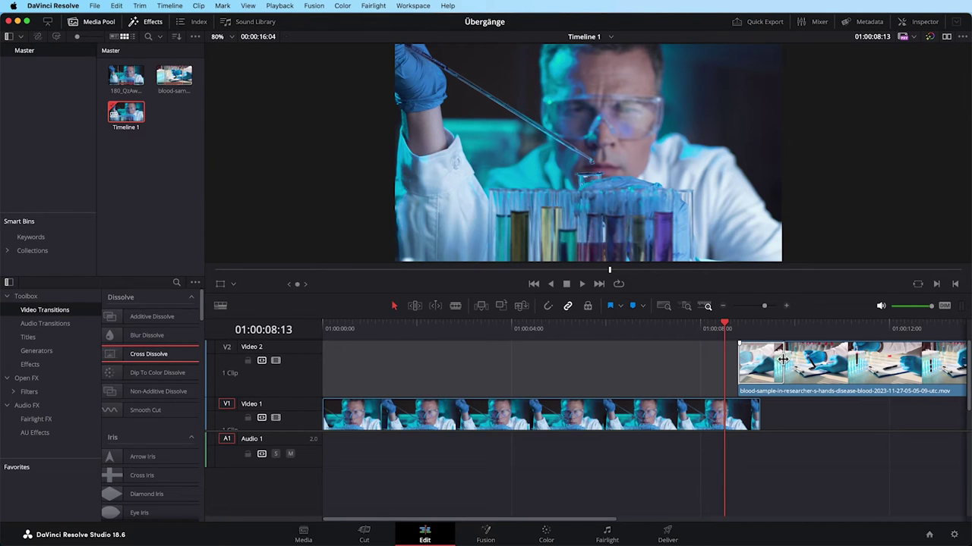
drag(783, 360, 757, 363)
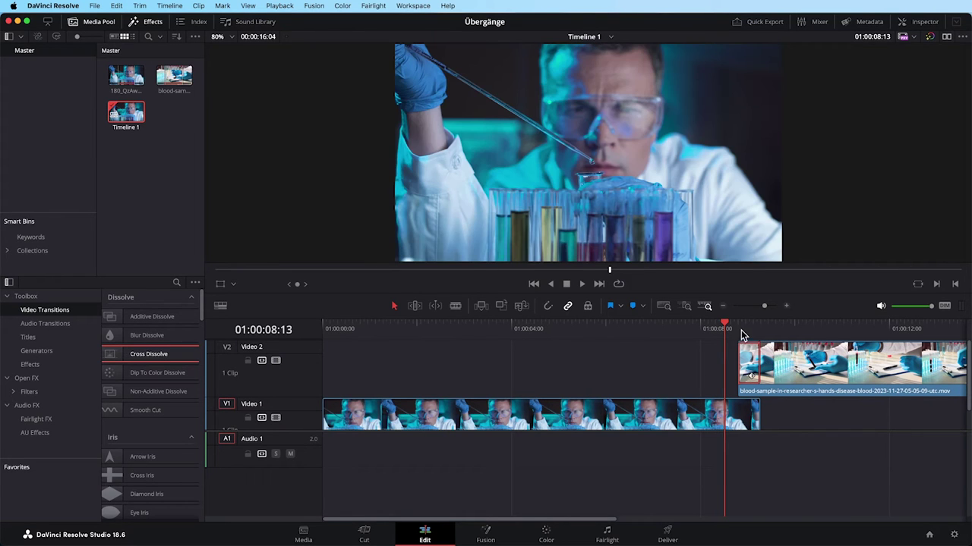
mouse_move(728, 328)
mouse_down()
mouse_move(776, 335)
mouse_move(731, 349)
mouse_up()
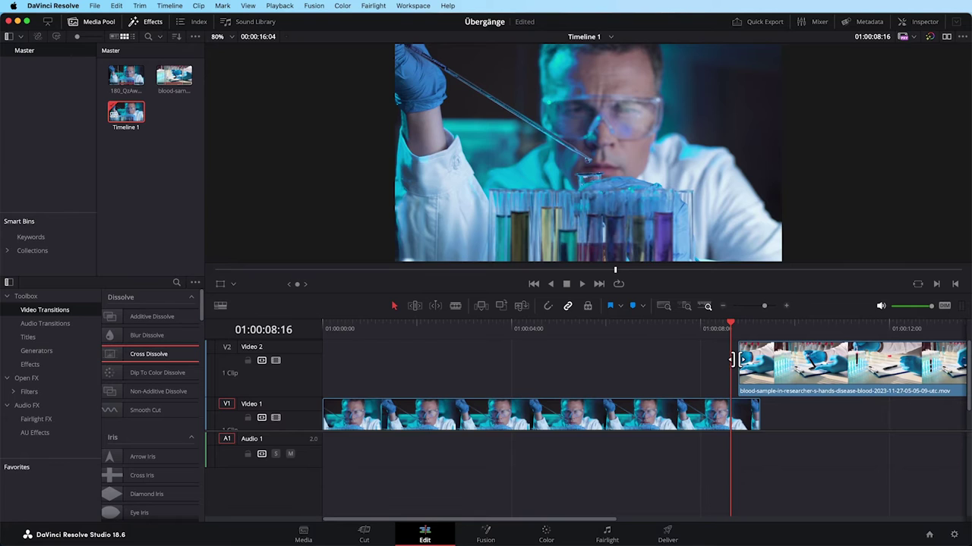
mouse_move(733, 360)
mouse_down()
mouse_move(757, 360)
mouse_move(794, 408)
mouse_up()
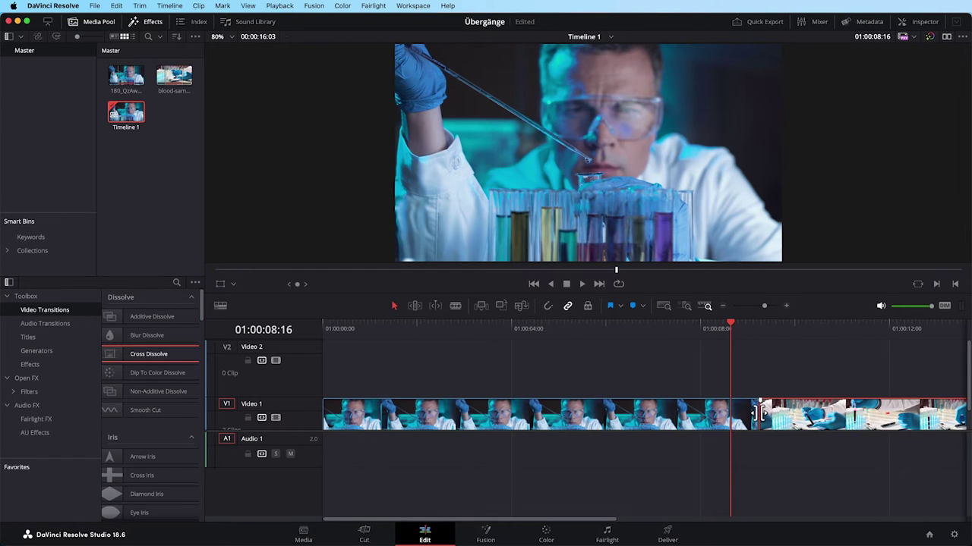
Add a 25-frame Cross Dissolve at the Video 1 cut and play it through.
right_click(759, 413)
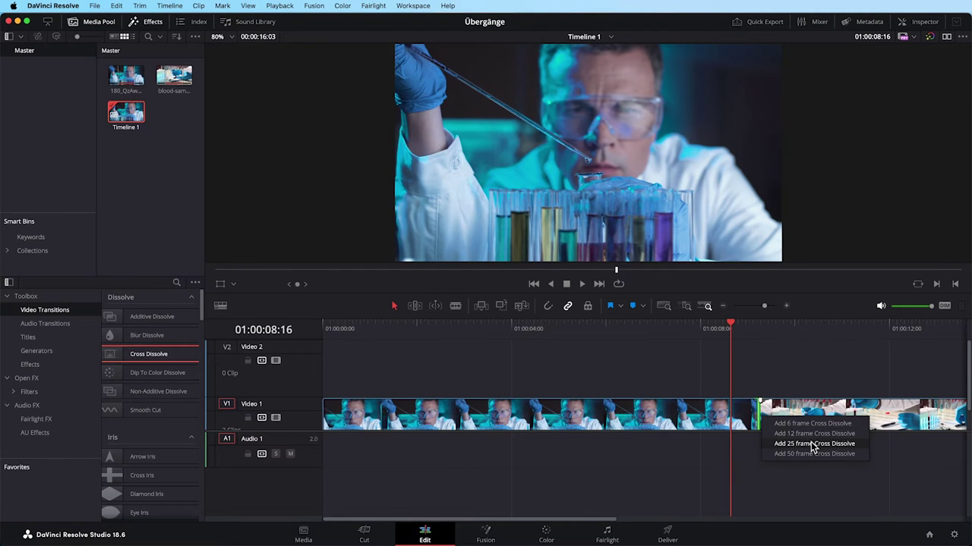
click(812, 444)
key(space)
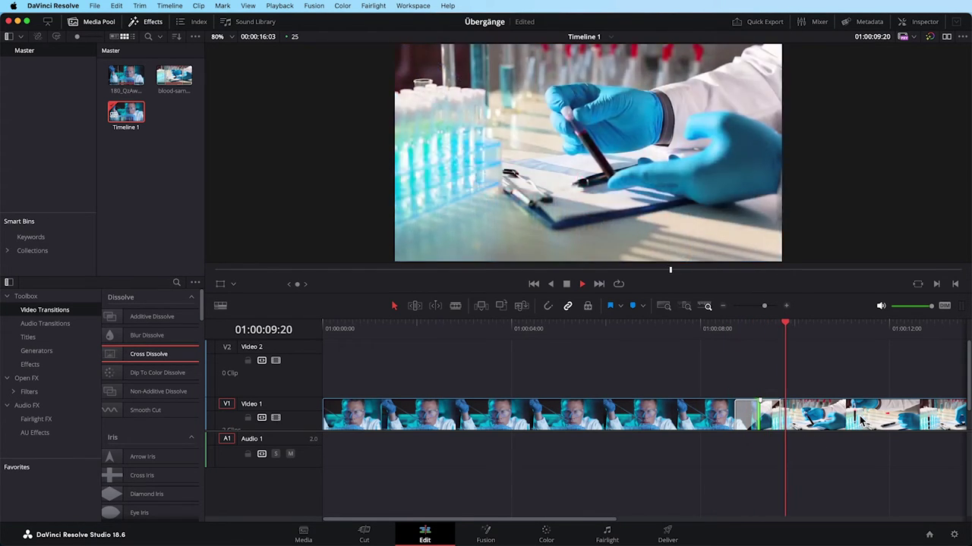
key(space)
Preview the dissolve across the cut, then select it and delete it.
click(733, 329)
scroll(789, 402, down, 1)
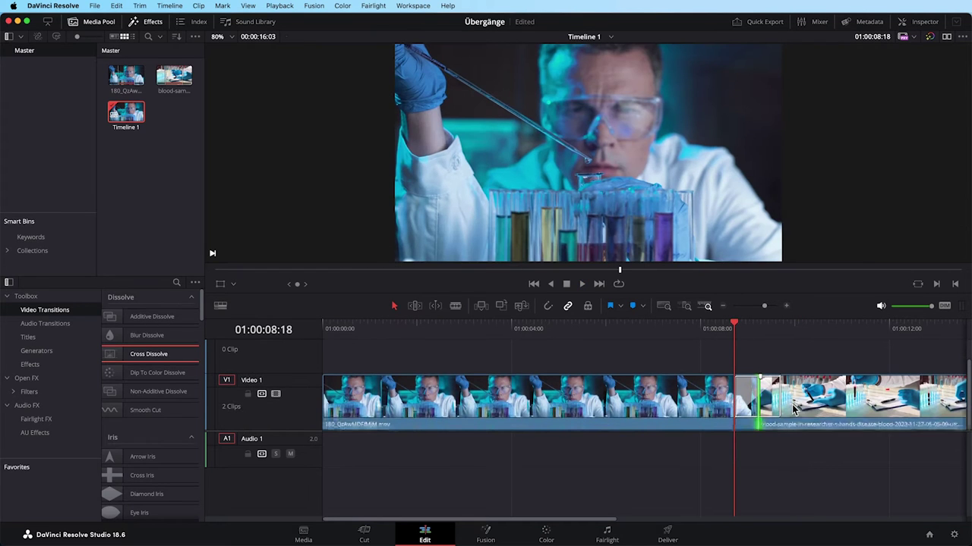
drag(716, 328, 731, 337)
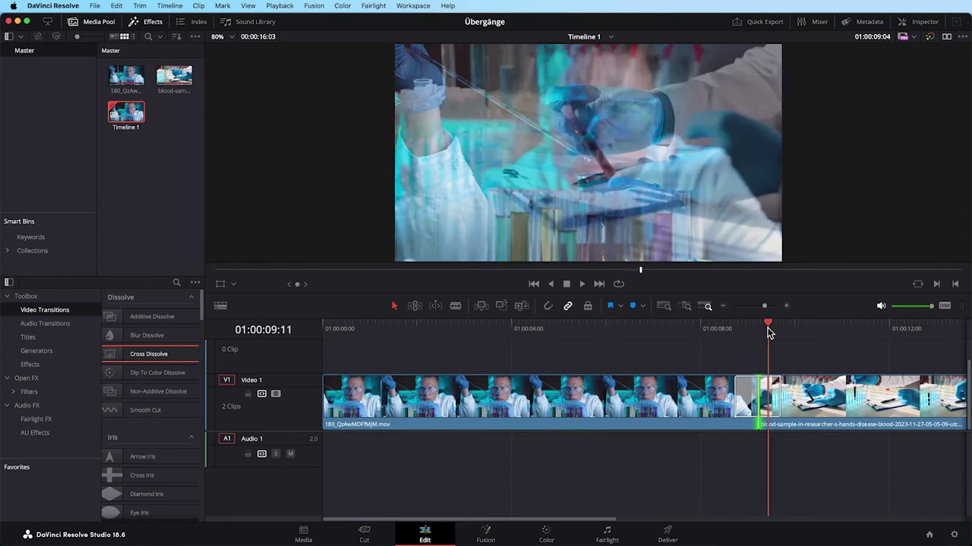
click(742, 401)
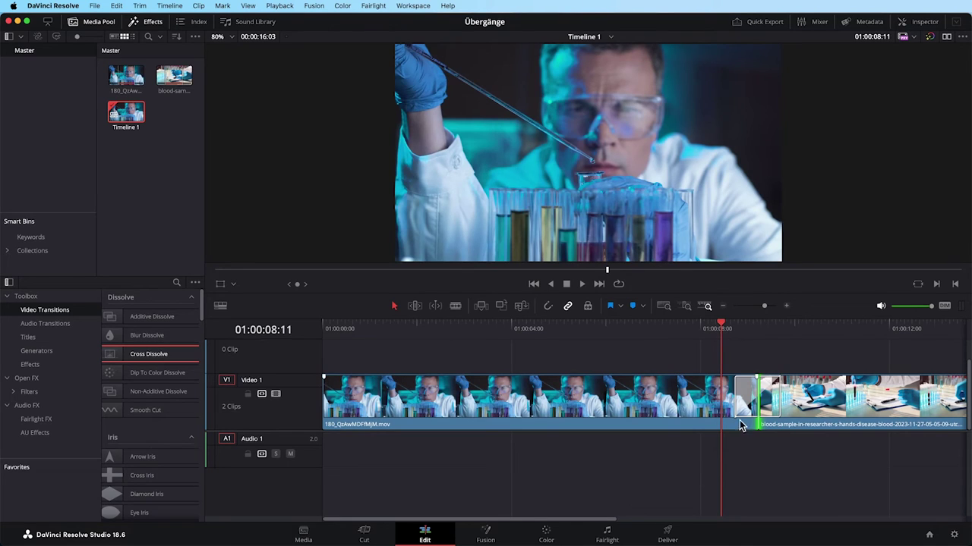
key(Delete)
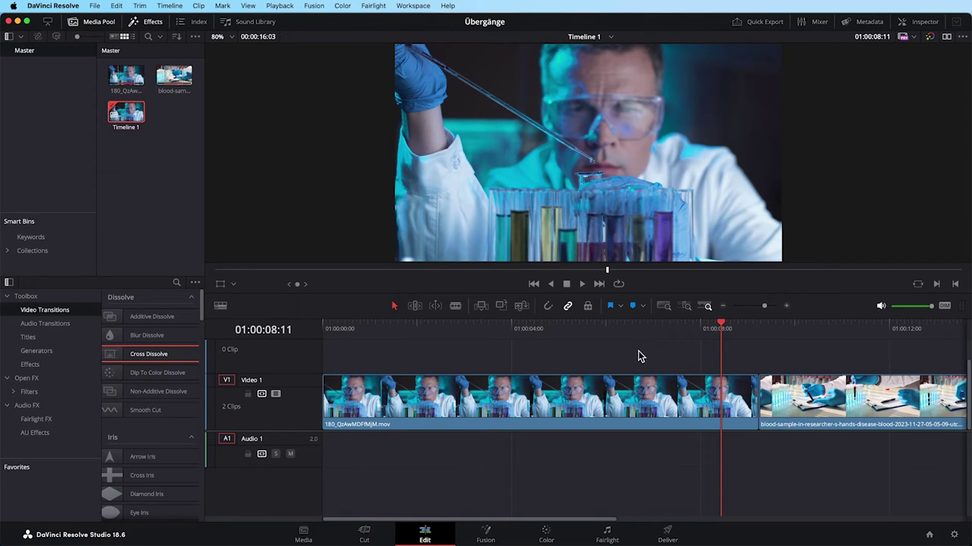
With the Inspector shown, drop a Cross Dissolve on the cut to review it, then delete it.
click(923, 22)
drag(148, 353, 762, 410)
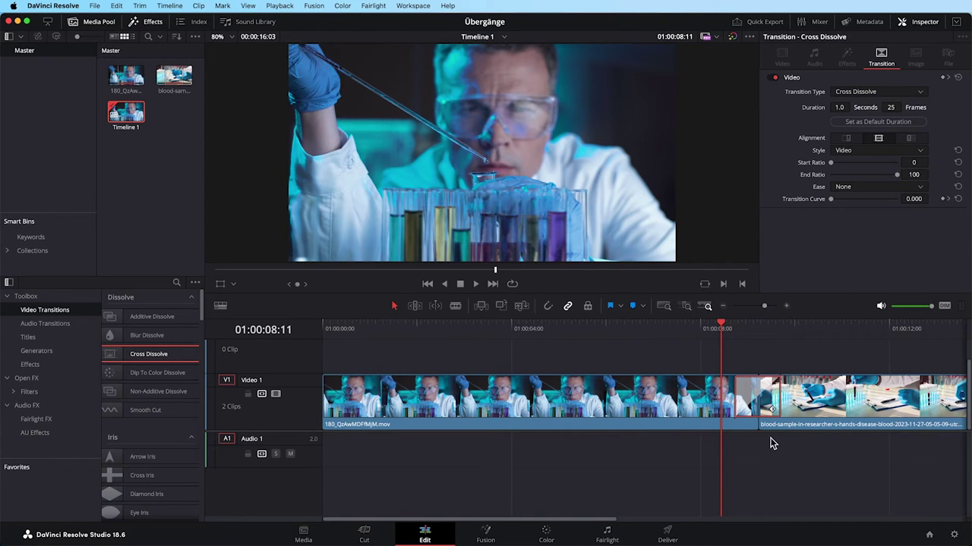
key(Delete)
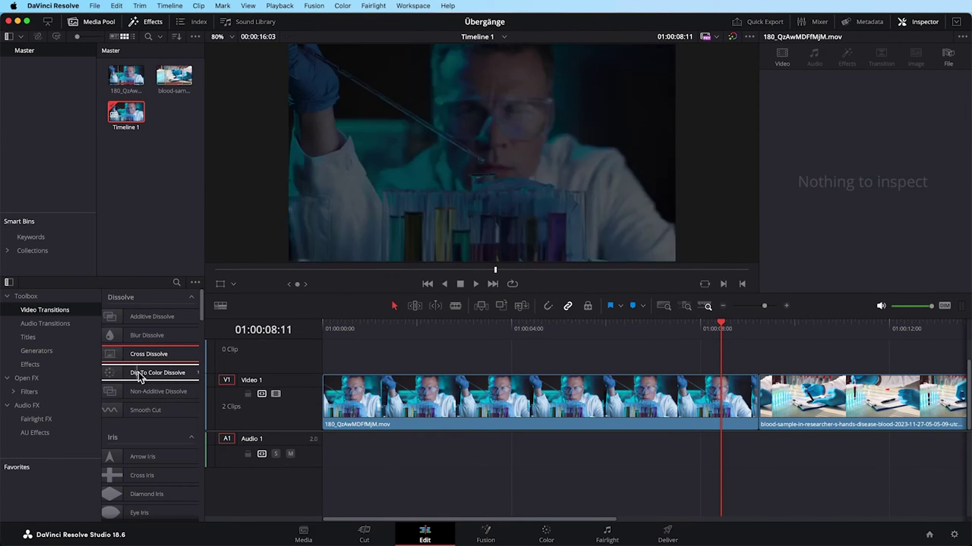
mouse_move(170, 379)
mouse_down()
mouse_move(144, 381)
mouse_move(759, 396)
mouse_up()
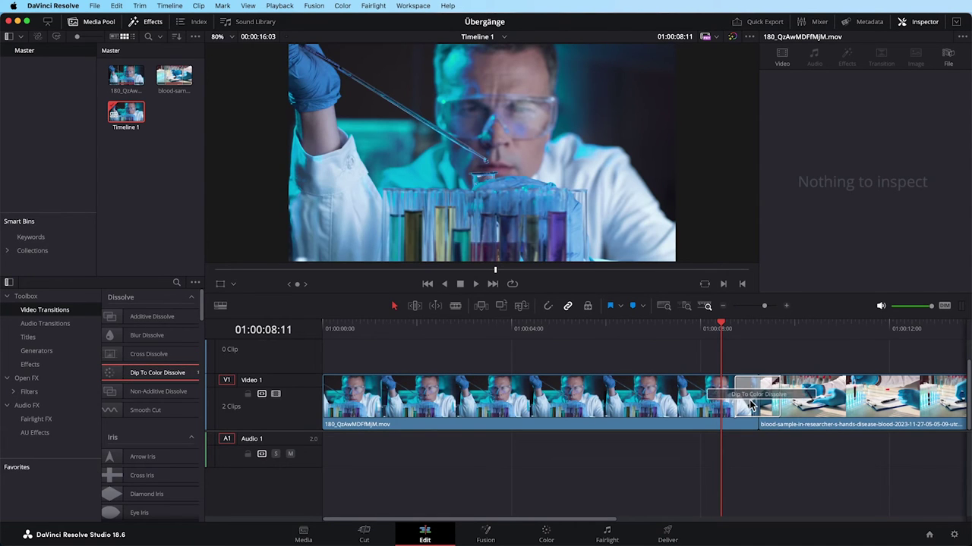
key(space)
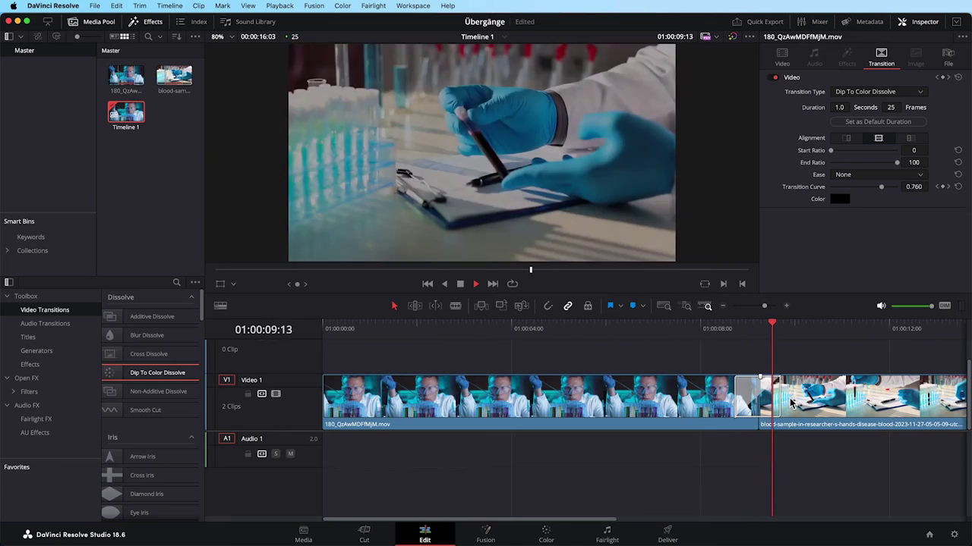
drag(777, 384, 812, 388)
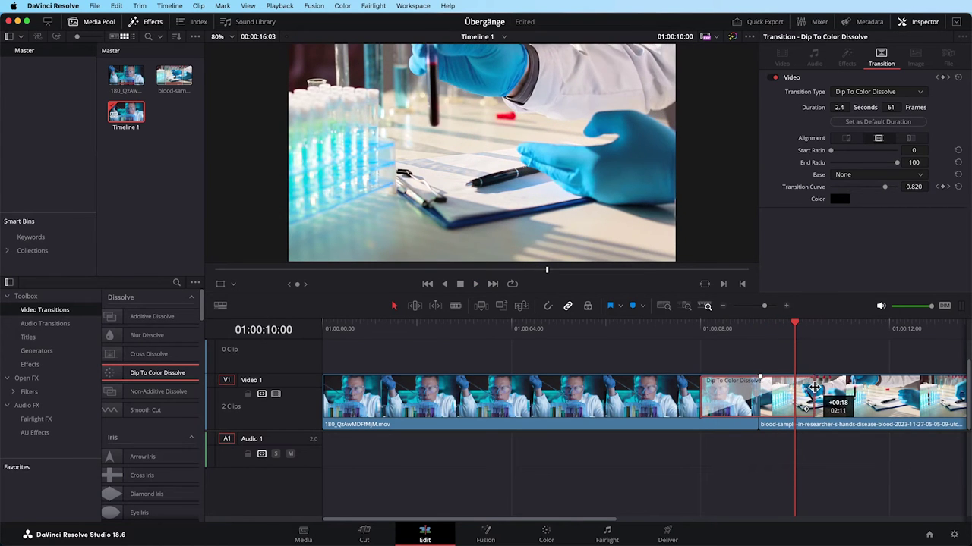
drag(812, 387, 817, 388)
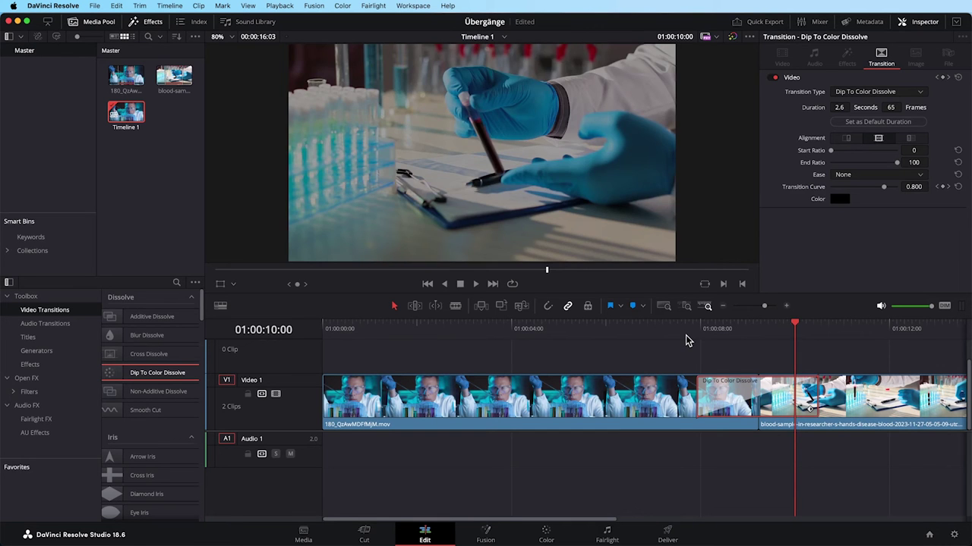
click(686, 326)
key(space)
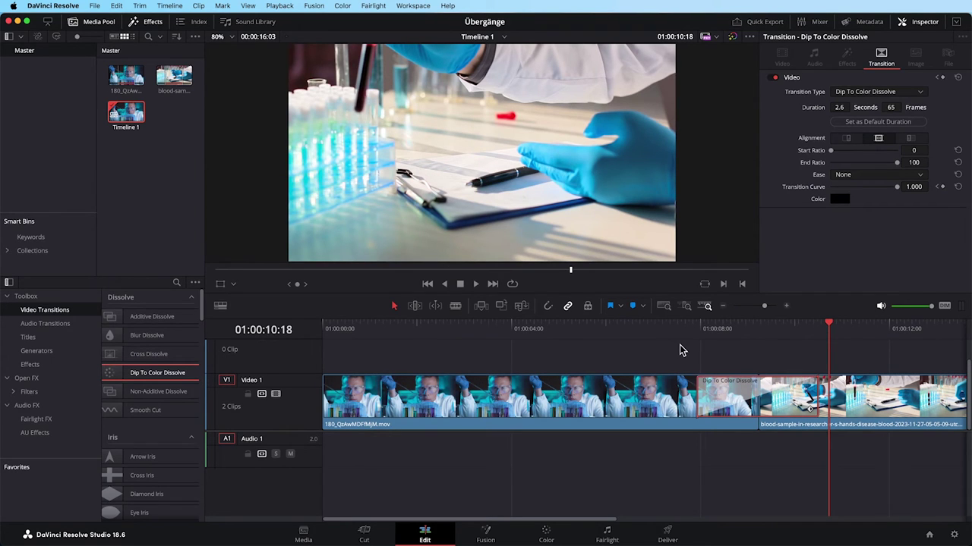
key(ctrl+z)
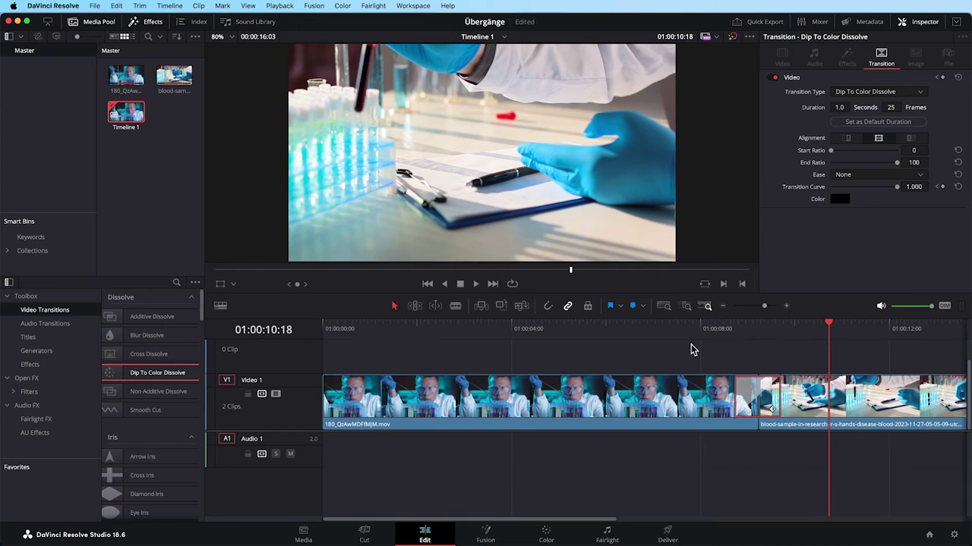
click(691, 345)
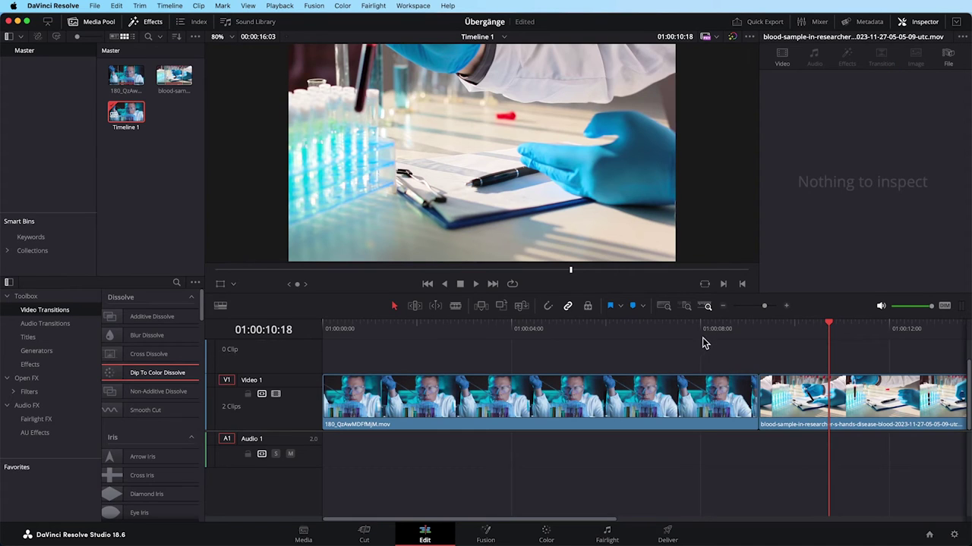
click(705, 332)
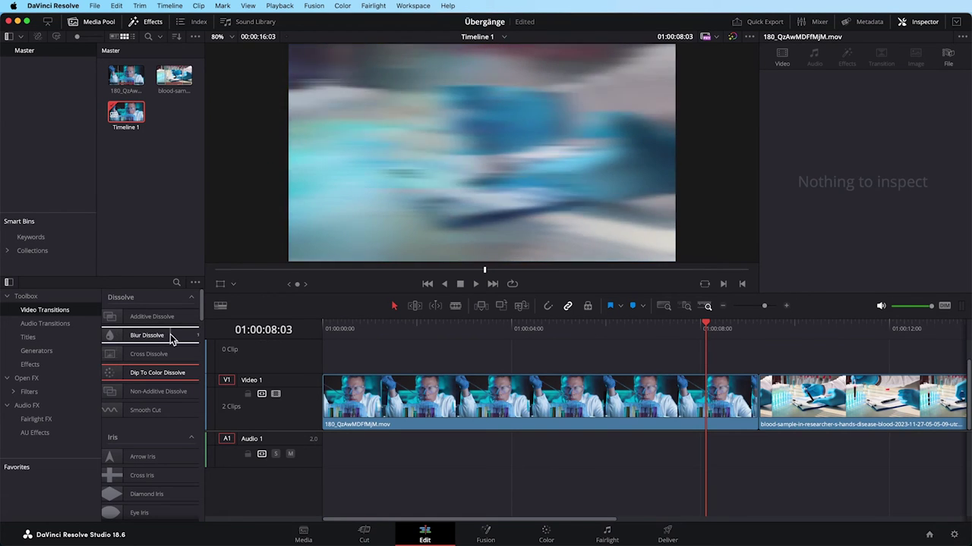
drag(171, 337, 753, 399)
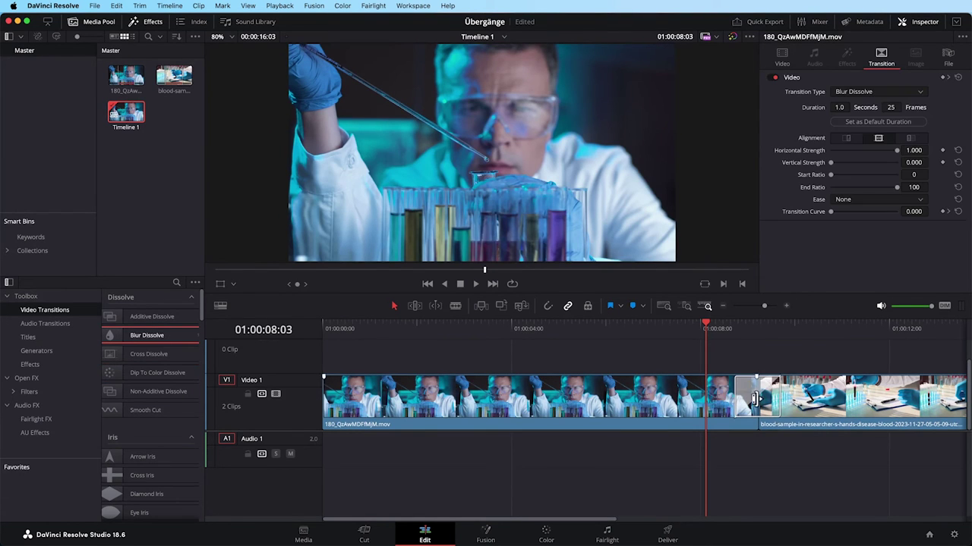
key(space)
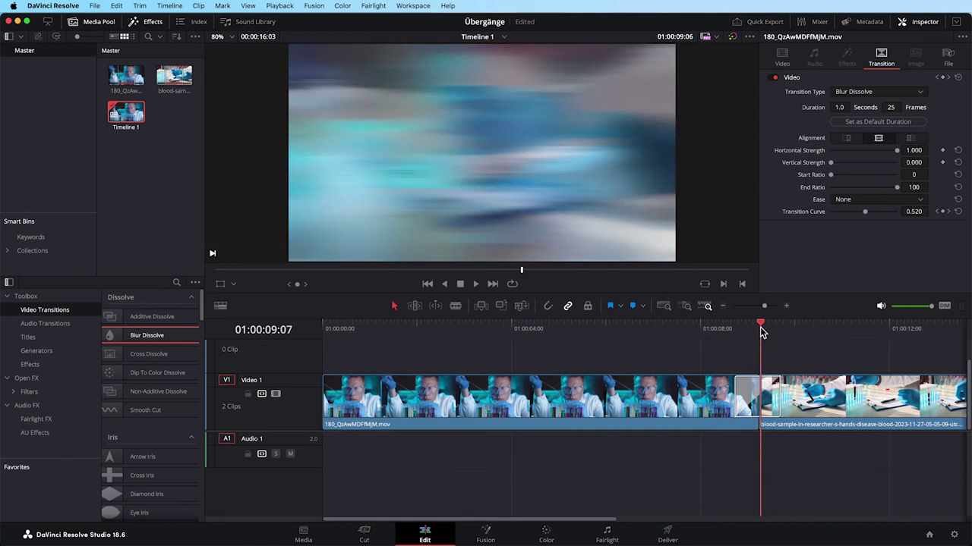
drag(762, 328, 815, 329)
drag(778, 392, 812, 393)
click(683, 328)
key(space)
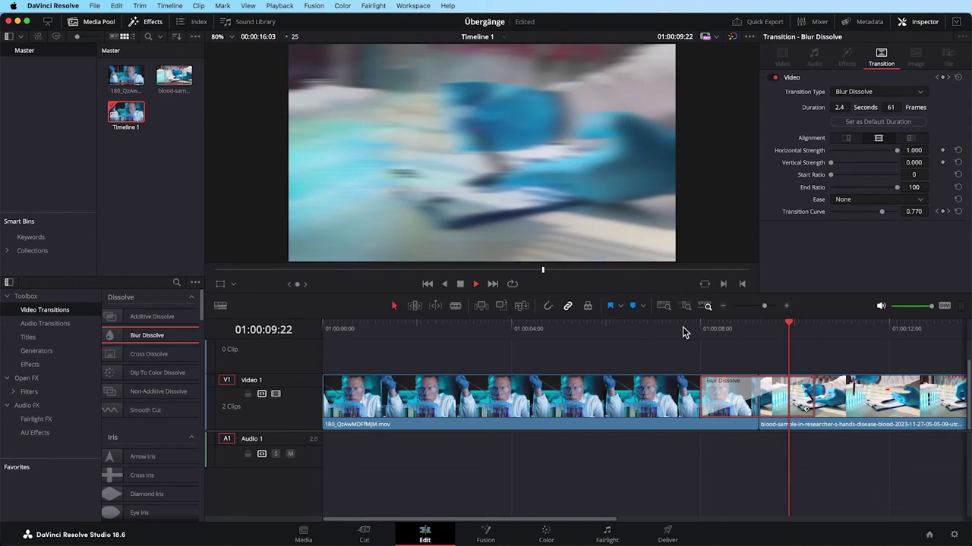
click(706, 328)
key(Delete)
scroll(136, 402, down, 3)
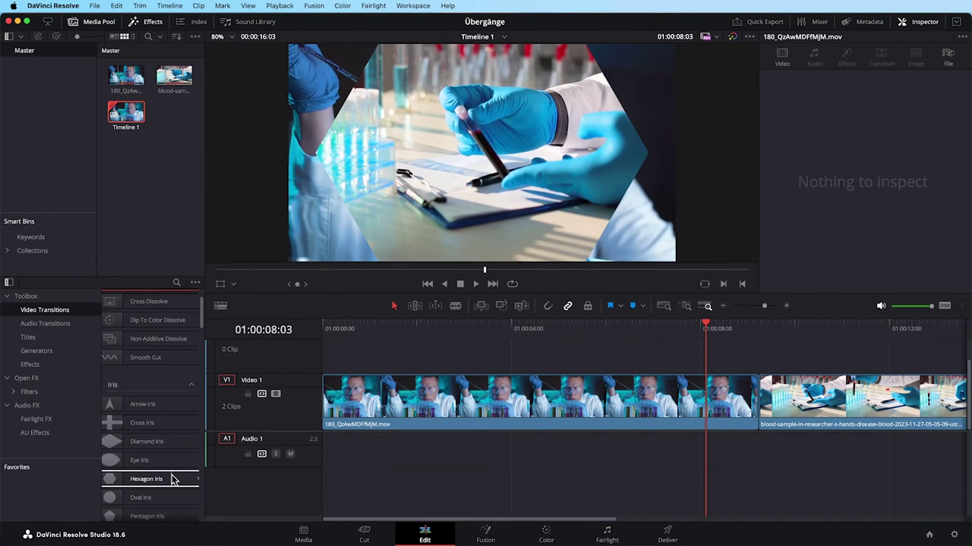
Place a Push transition on the cut, shorten it to 0.4 seconds, and play it from 08:16.
scroll(171, 478, down, 2)
scroll(167, 477, down, 1)
scroll(163, 476, down, 1)
scroll(160, 474, down, 1)
scroll(159, 470, down, 1)
scroll(157, 457, down, 1)
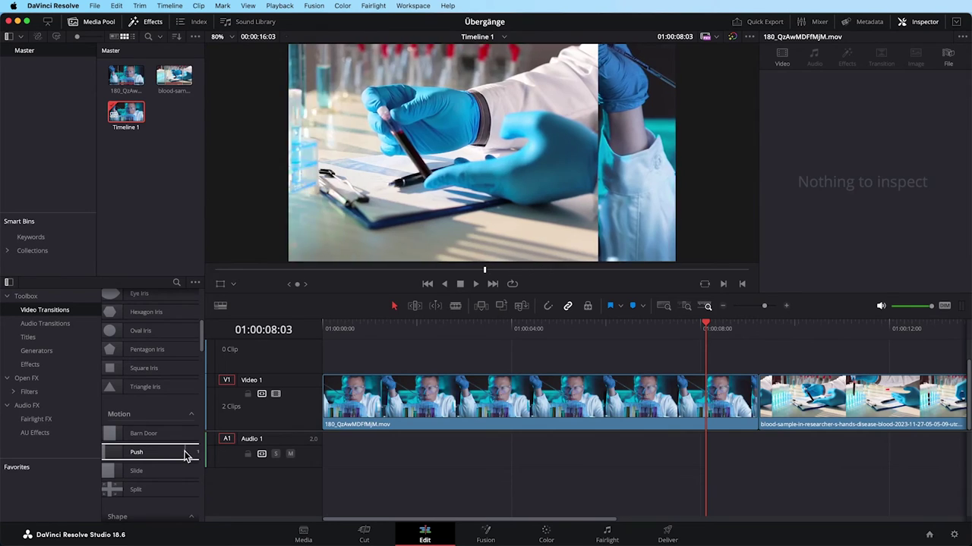
drag(128, 459, 774, 408)
key(space)
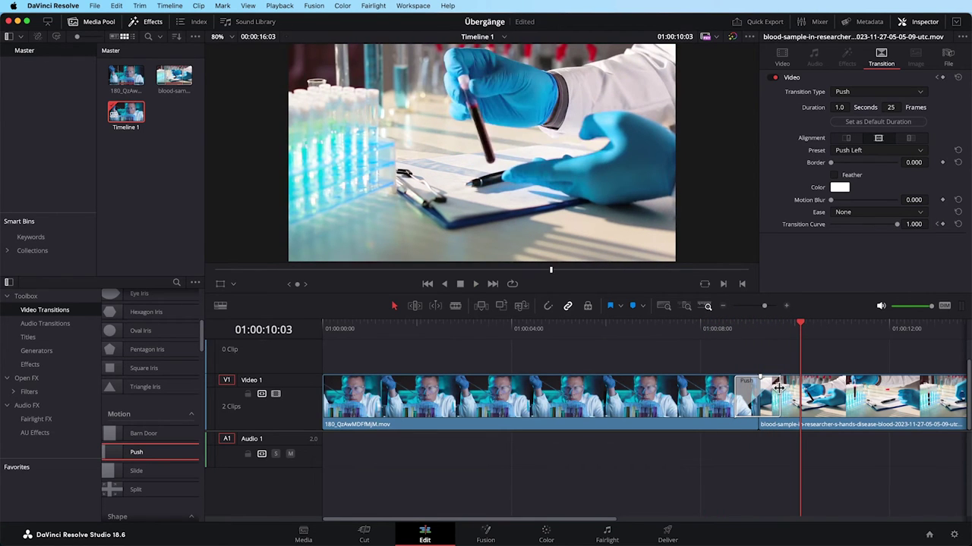
drag(778, 389, 769, 388)
click(733, 329)
key(space)
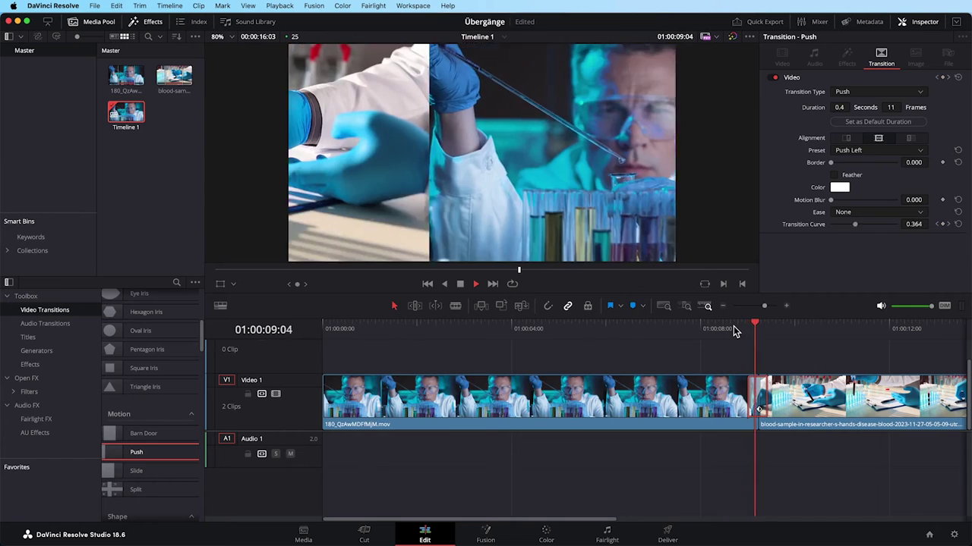
key(space)
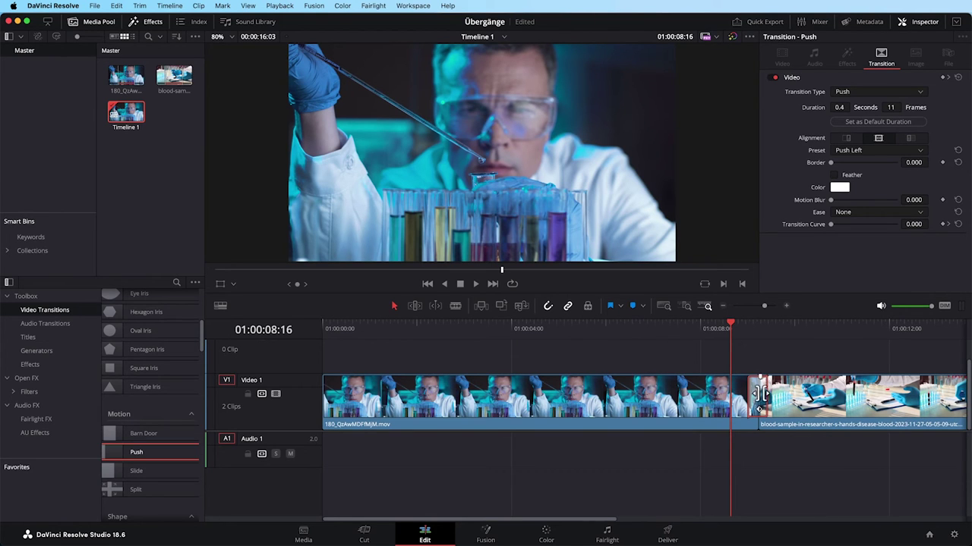
Try the Push at 2.6 seconds and shorter, replaying it, then settle on 0.9 seconds.
drag(765, 393, 819, 391)
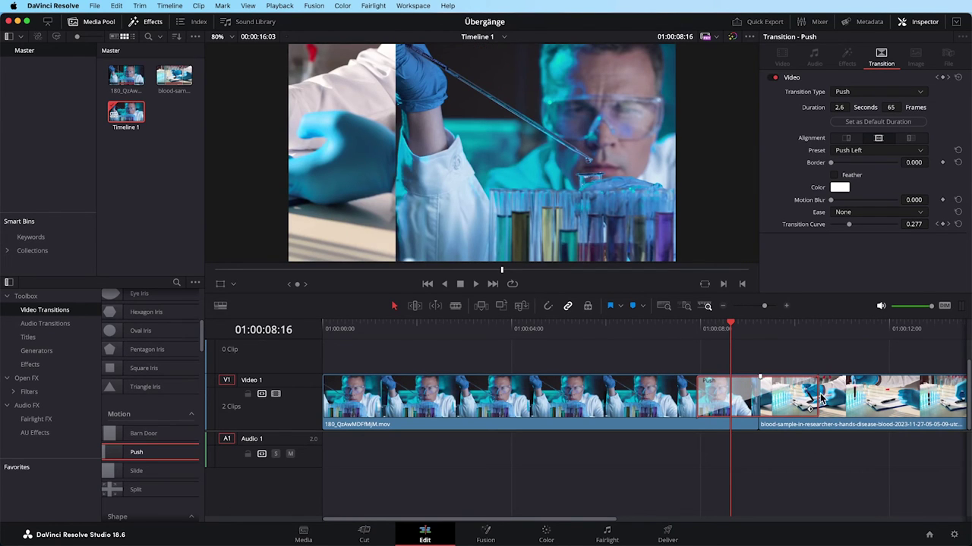
drag(817, 391, 771, 395)
key(space)
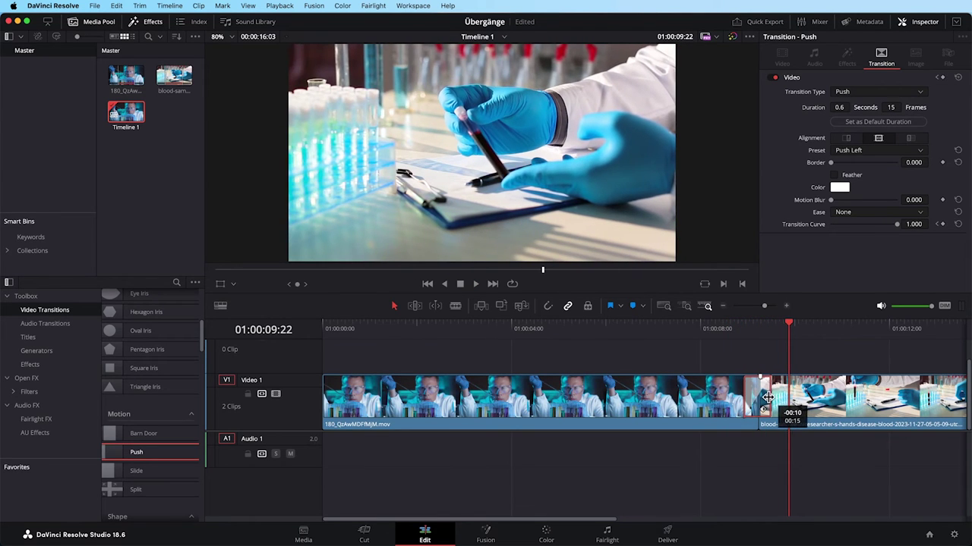
click(731, 328)
key(space)
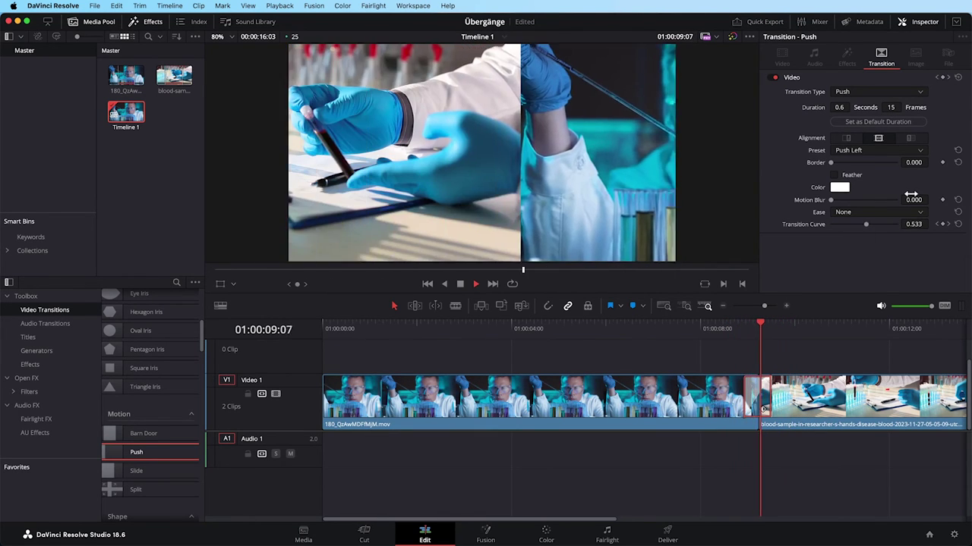
click(733, 328)
key(space)
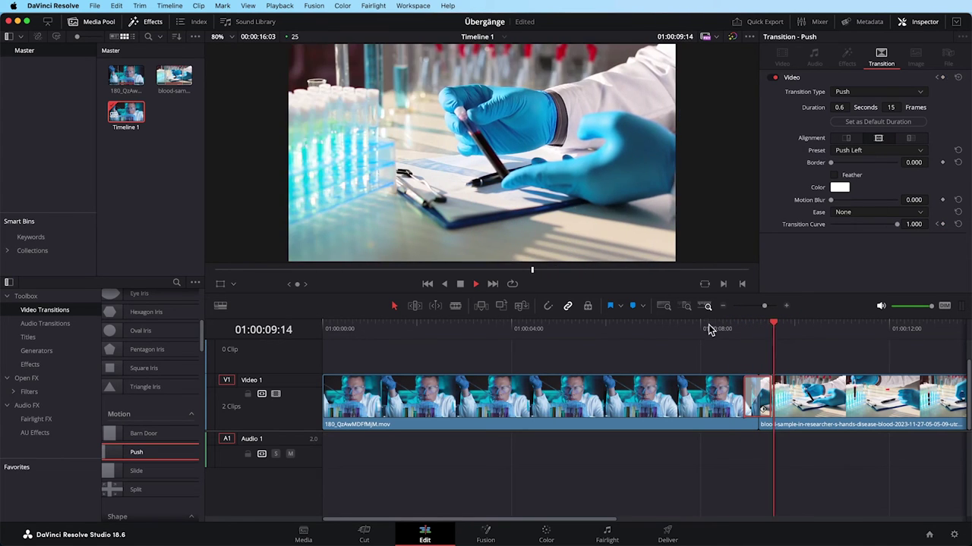
click(727, 329)
click(730, 330)
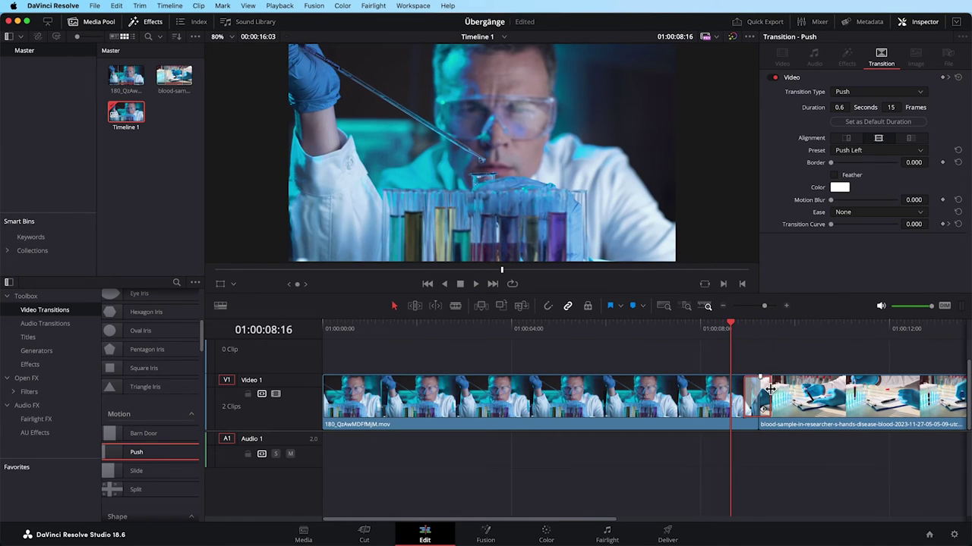
drag(769, 390, 778, 388)
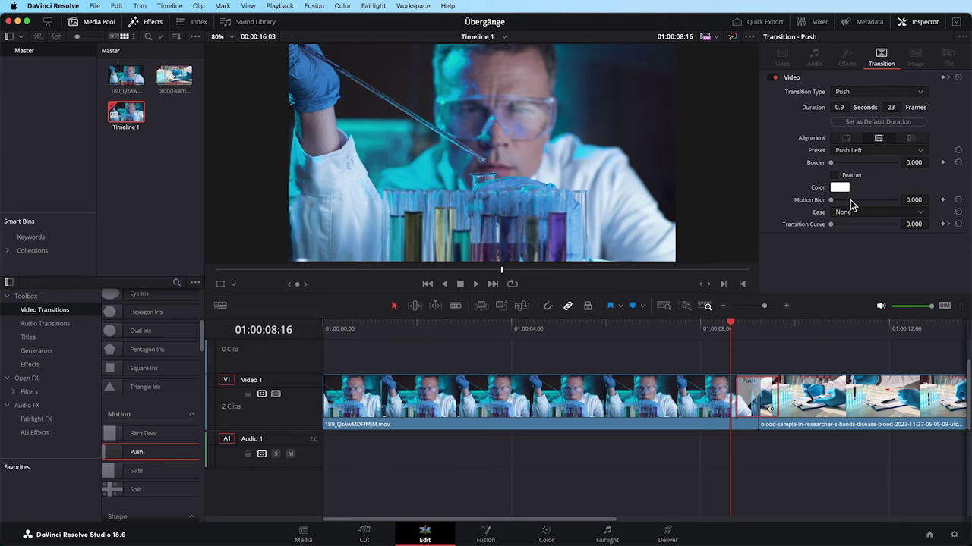
Raise the Push transition's motion blur to 0.847 and replay it.
drag(831, 201, 848, 200)
key(space)
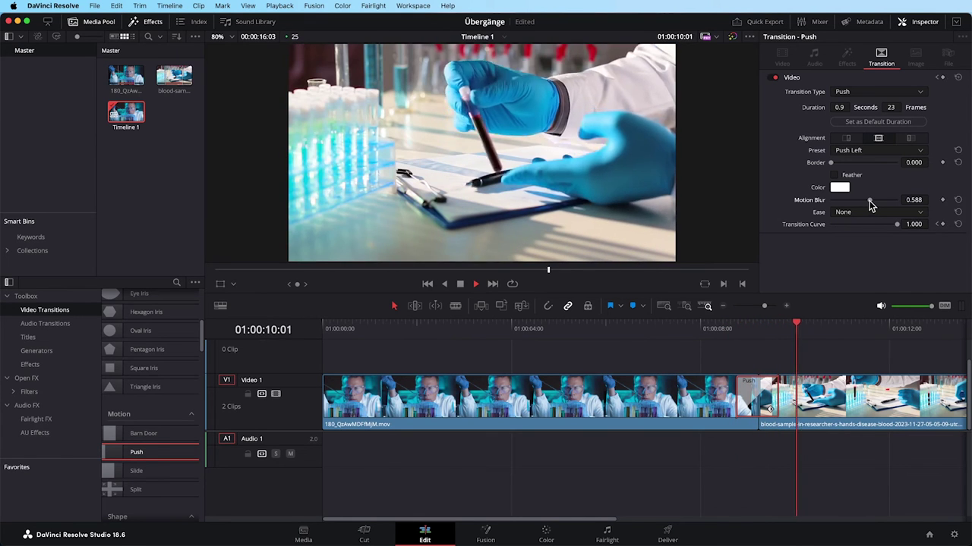
key(slash)
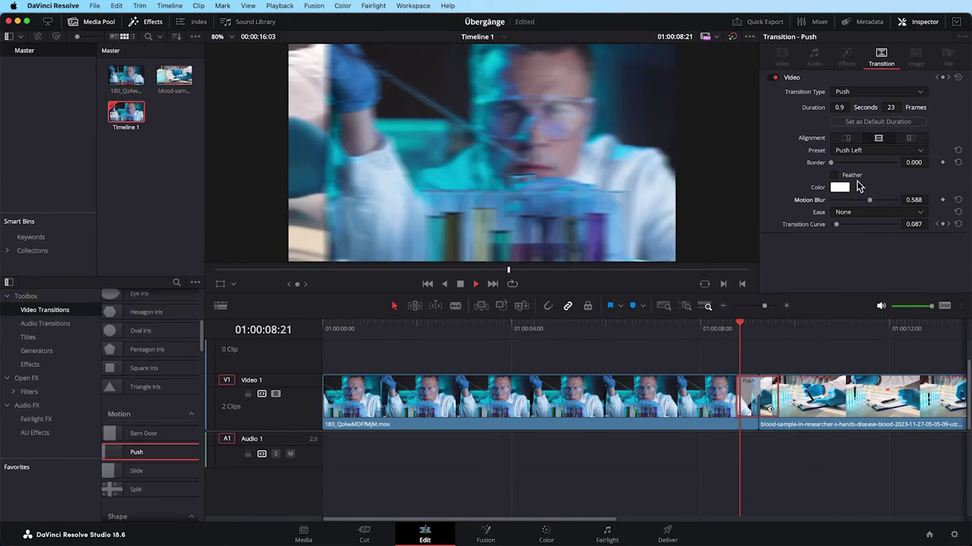
drag(883, 202, 887, 199)
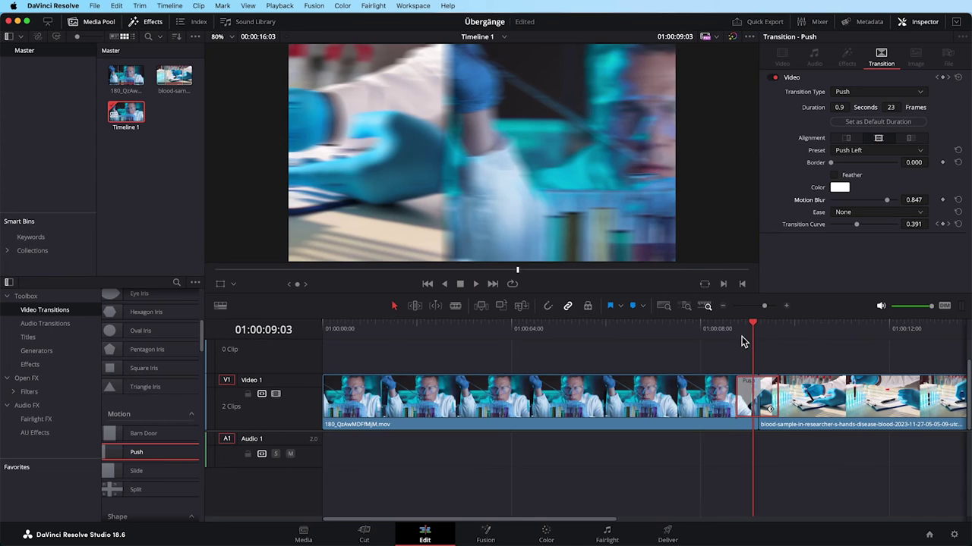
key(slash)
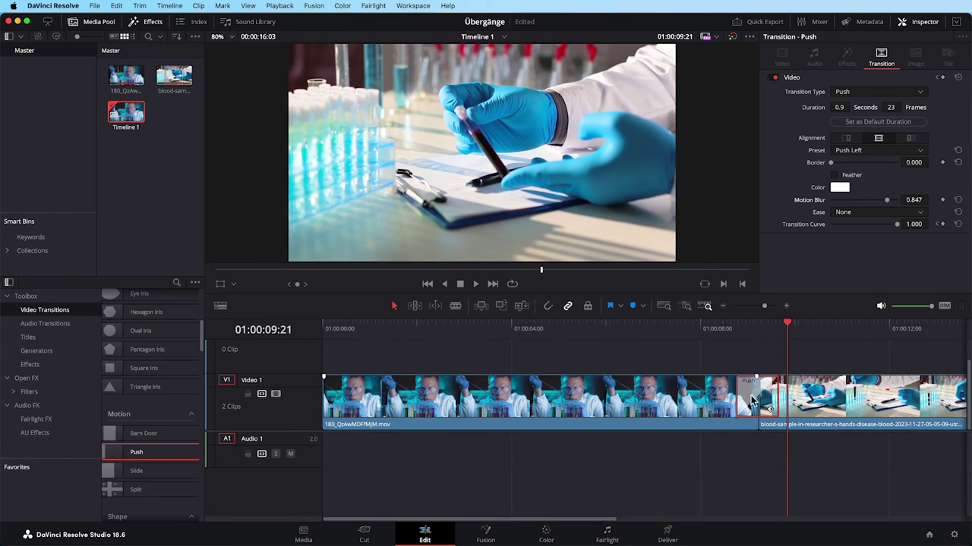
Shorten the Push to 0.4 seconds (9 frames), replay it, and set the transition curve to 0.
drag(777, 391, 769, 392)
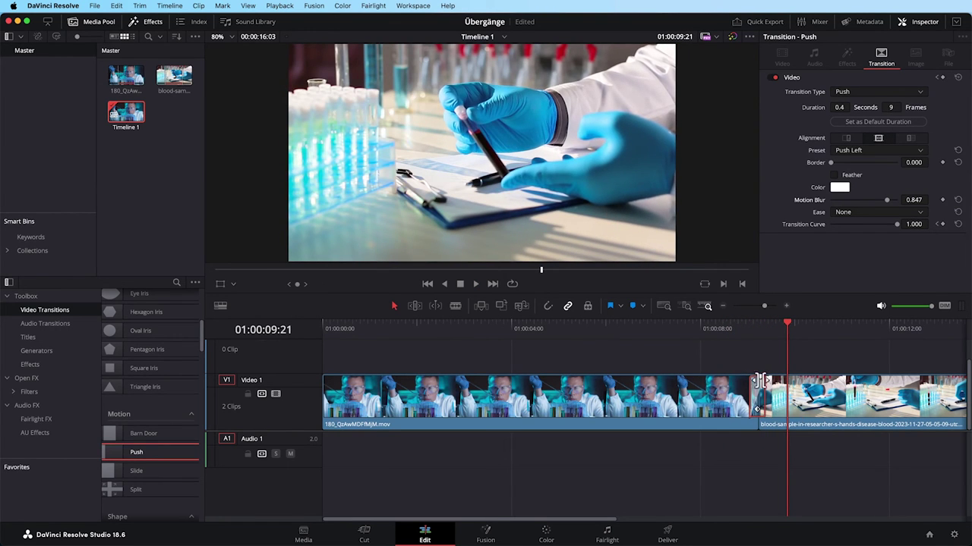
key(slash)
click(742, 331)
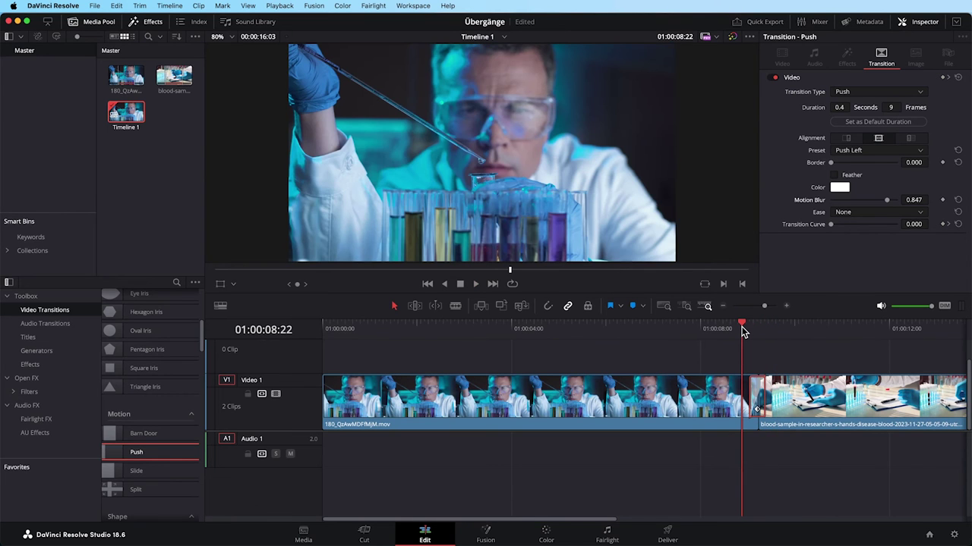
key(slash)
key(slash)
drag(897, 224, 831, 223)
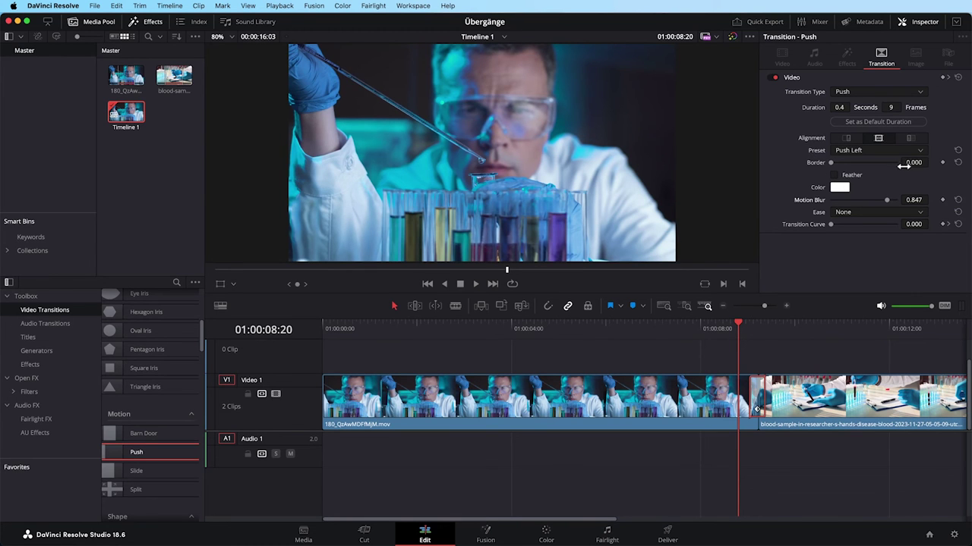
Deselect the Push transition and scroll Video Transitions down to Fusion Transitions' Brightness Flash.
click(349, 366)
scroll(136, 455, down, 2)
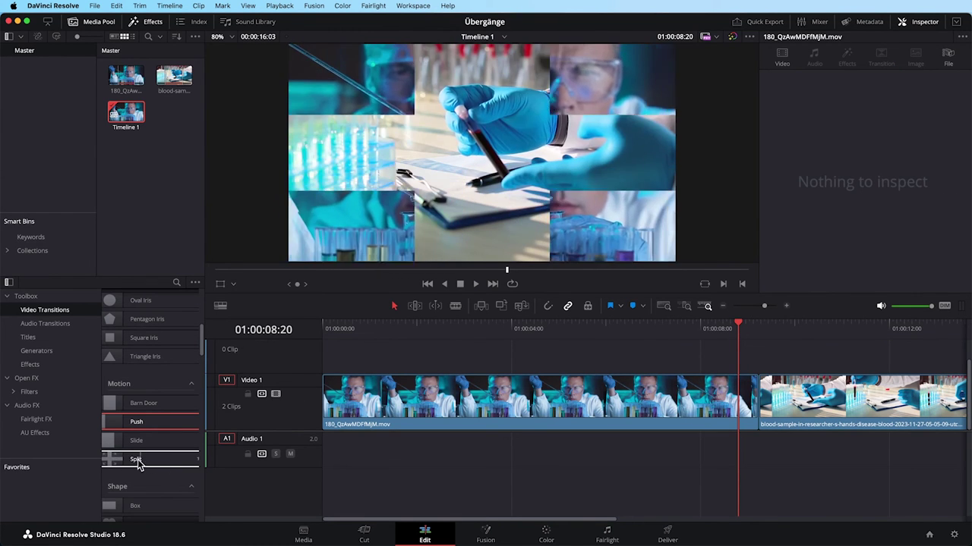
scroll(155, 463, down, 2)
scroll(152, 410, down, 4)
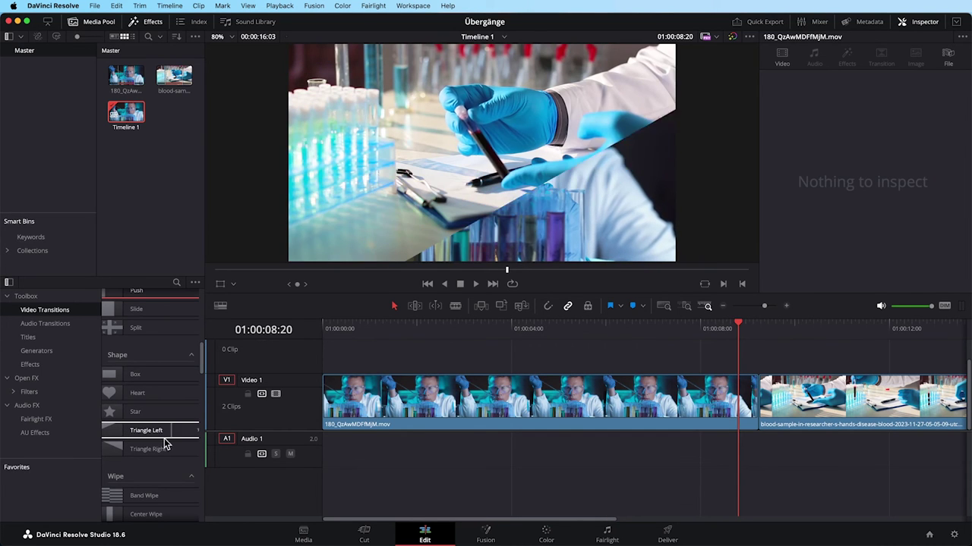
scroll(144, 463, down, 1)
scroll(150, 440, down, 5)
scroll(144, 392, down, 6)
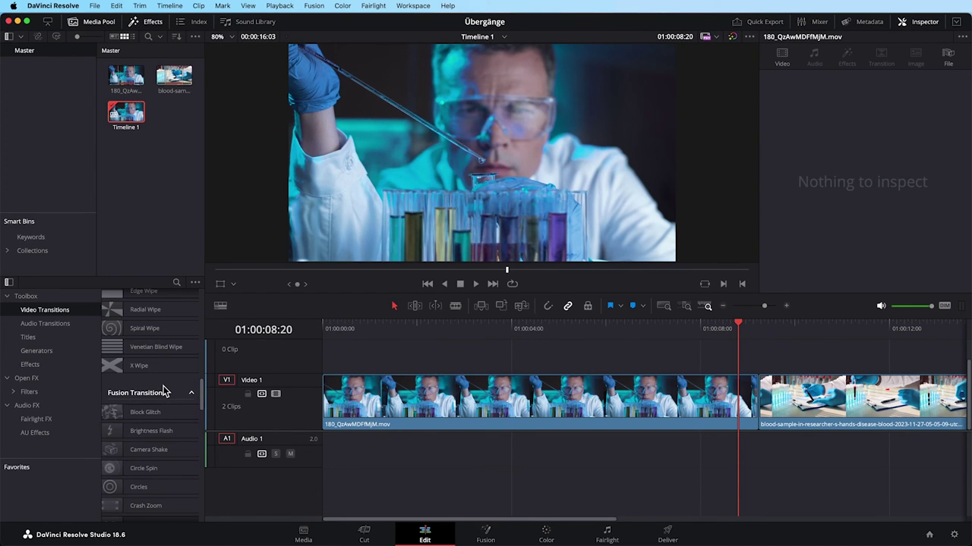
scroll(167, 399, down, 1)
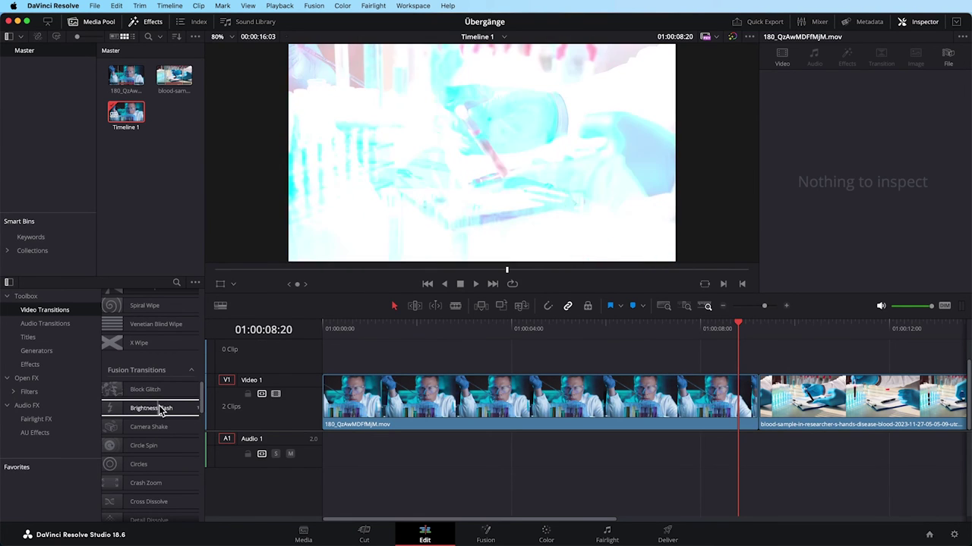
drag(174, 407, 762, 410)
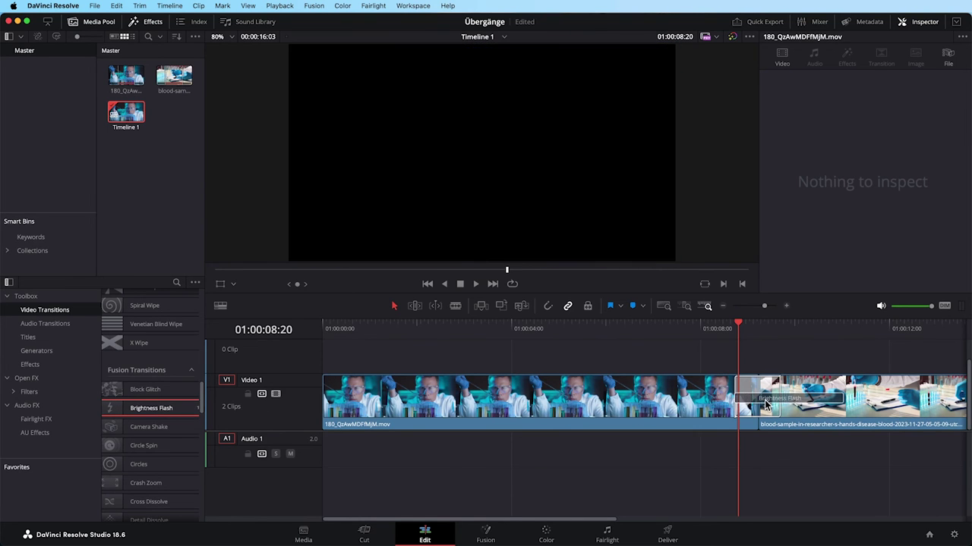
key(space)
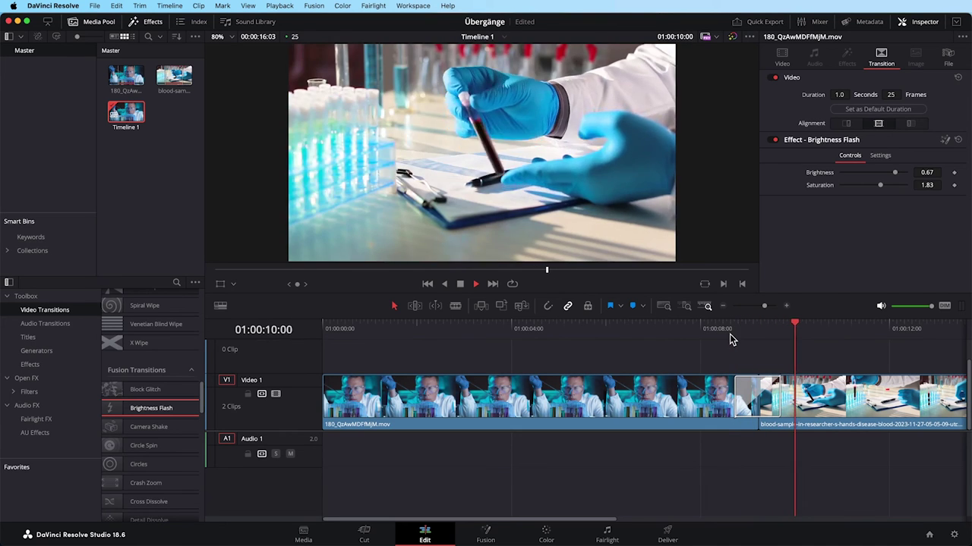
scroll(152, 403, down, 3)
click(114, 450)
key(super+z)
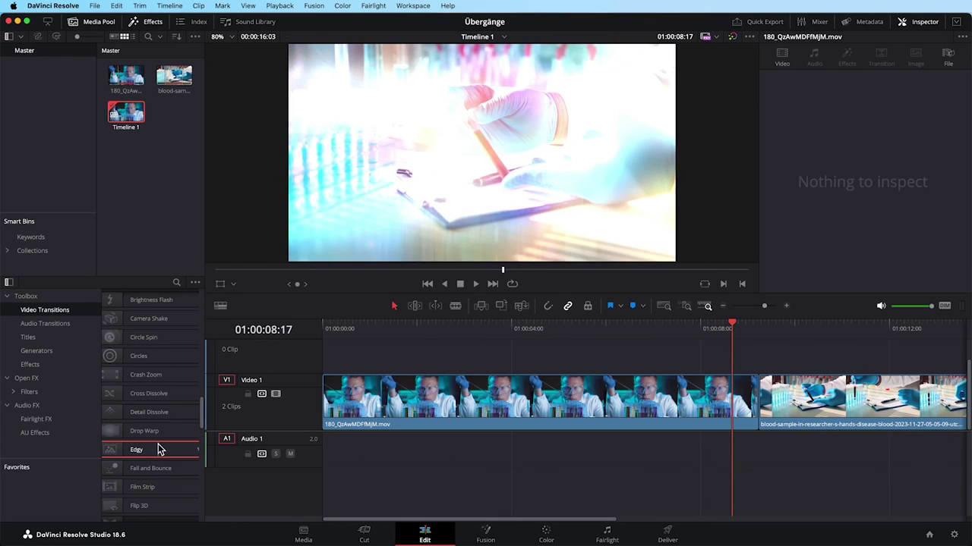
scroll(155, 448, down, 1)
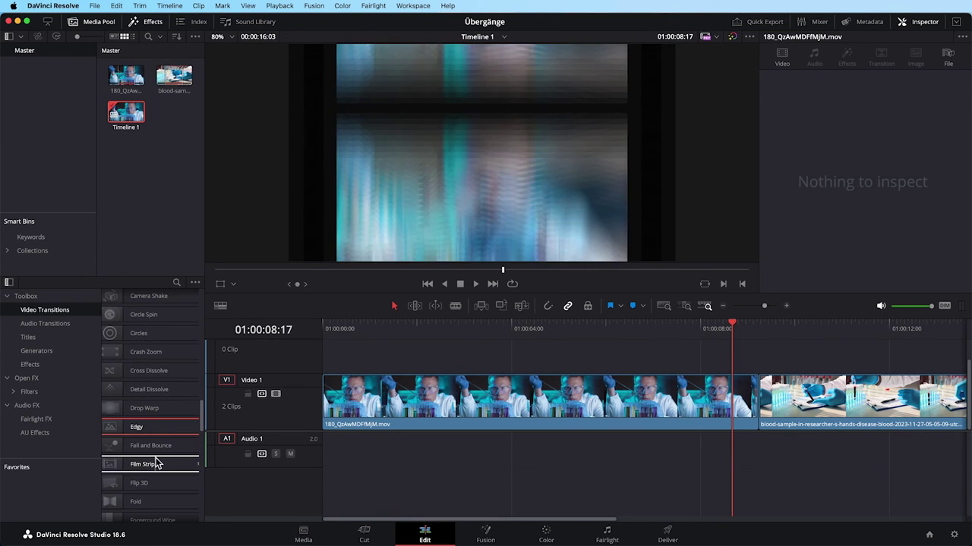
mouse_move(180, 463)
mouse_down()
mouse_move(766, 409)
mouse_move(753, 405)
mouse_up()
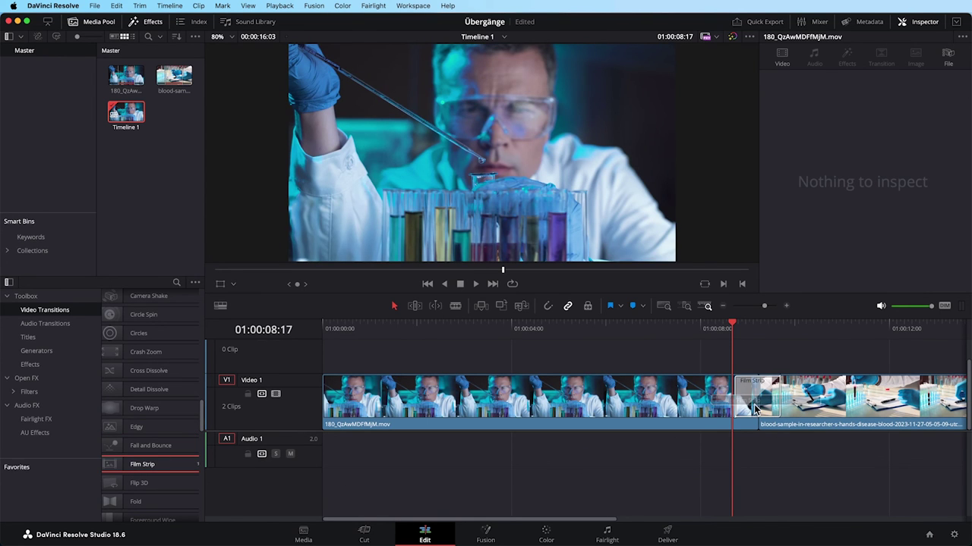
click(751, 422)
key(space)
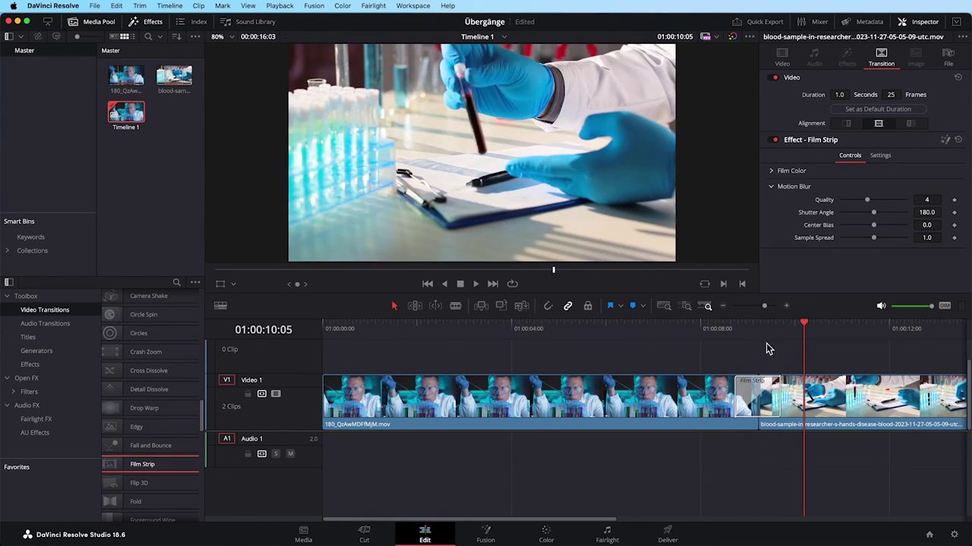
click(721, 328)
key(space)
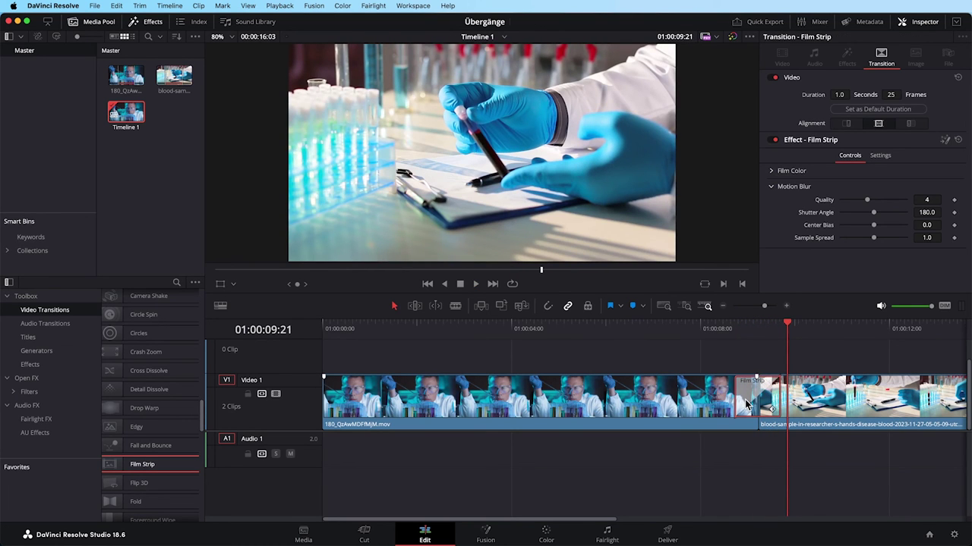
key(Delete)
scroll(159, 482, down, 1)
scroll(146, 476, down, 4)
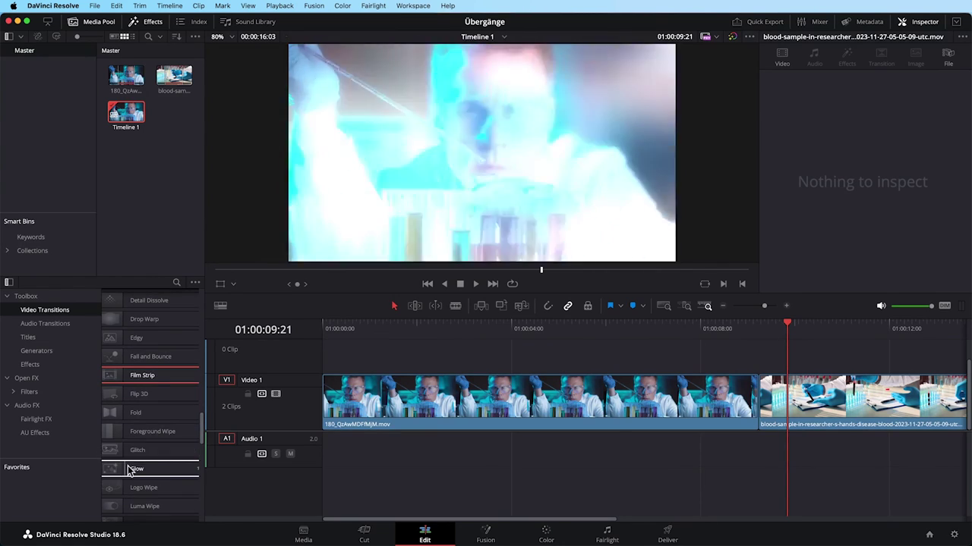
Place the Zoom In Fusion transition on the V1 cut between the lab and blood-sample clips.
scroll(129, 471, down, 2)
scroll(114, 463, down, 3)
scroll(152, 467, down, 3)
scroll(187, 458, down, 3)
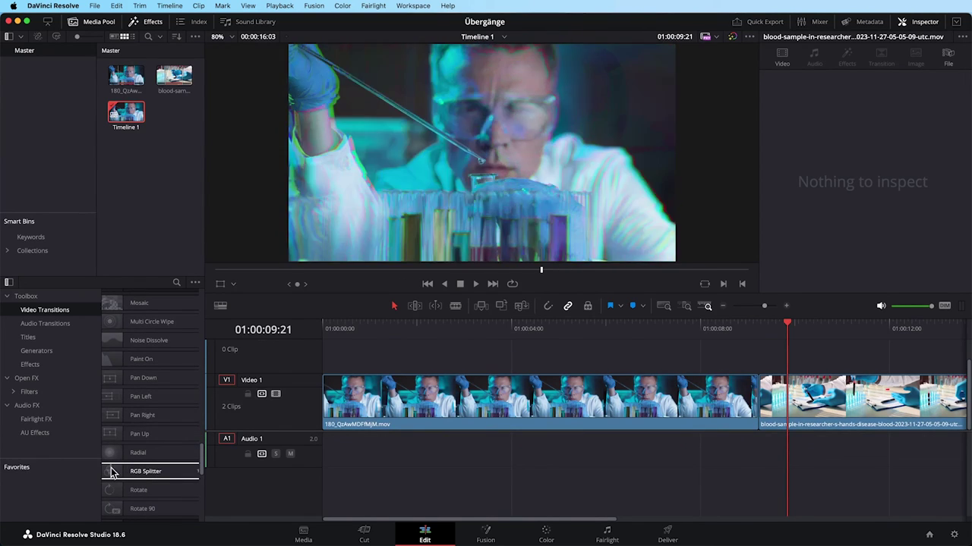
scroll(167, 471, down, 5)
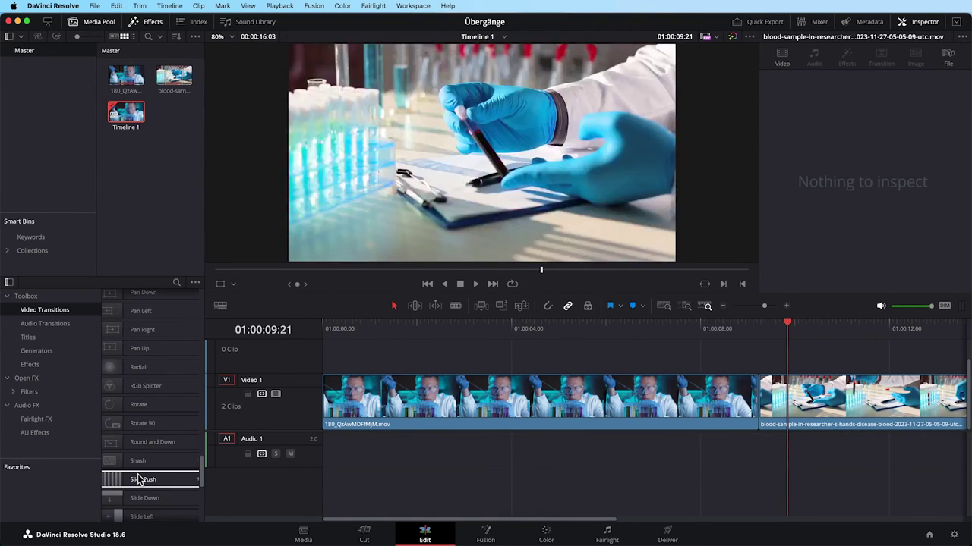
scroll(167, 475, down, 2)
scroll(174, 473, down, 4)
scroll(121, 480, down, 2)
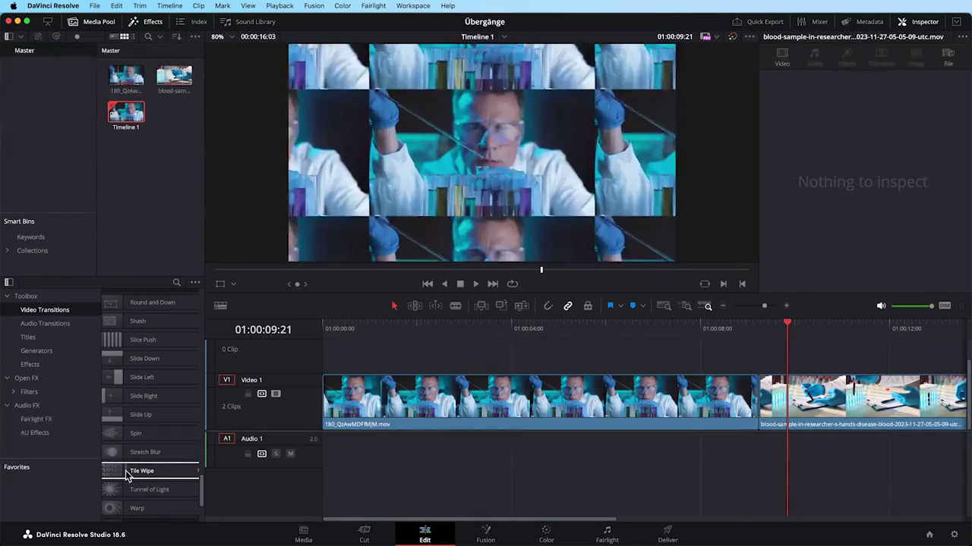
scroll(173, 486, down, 1)
scroll(159, 478, down, 1)
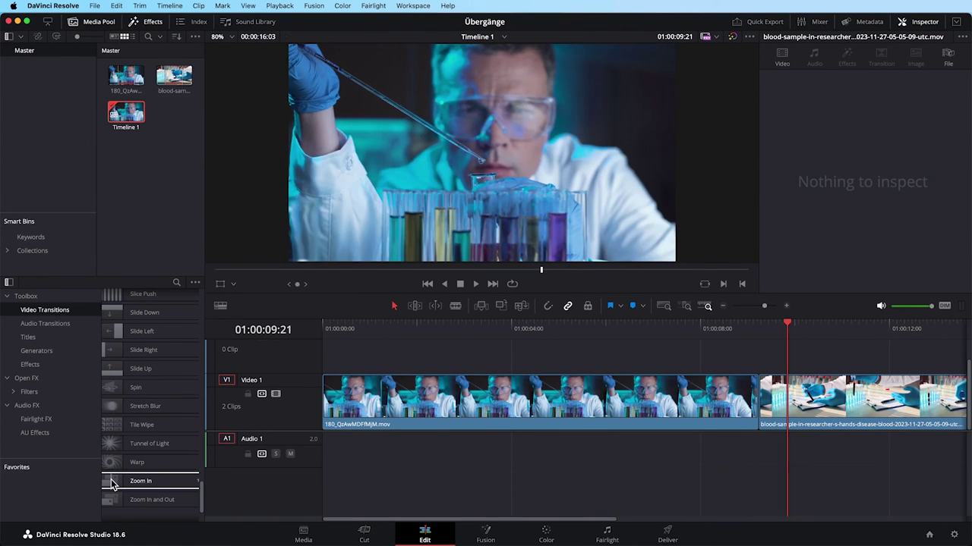
drag(110, 484, 760, 400)
Play the Zoom In transition twice from just before the cut, then select it to inspect.
click(728, 330)
key(space)
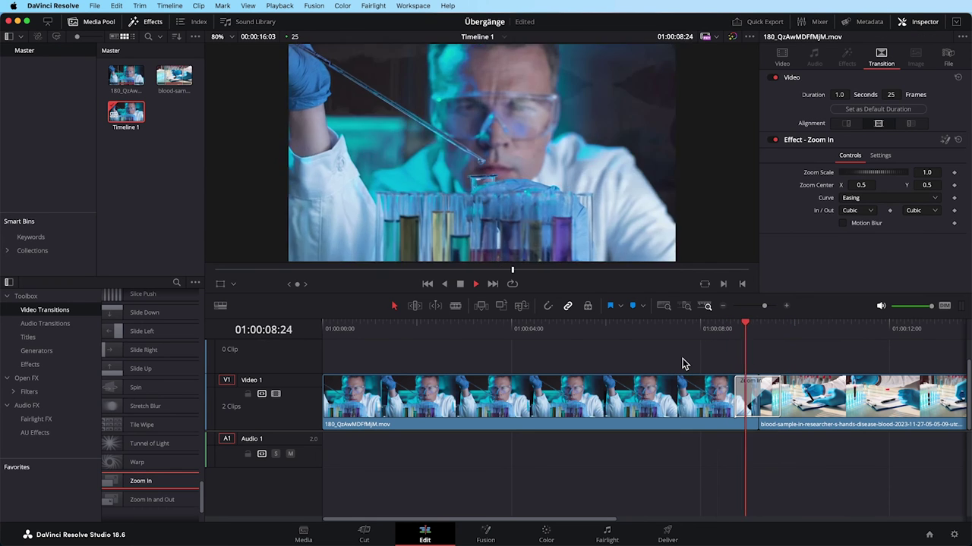
key(space)
click(704, 329)
key(space)
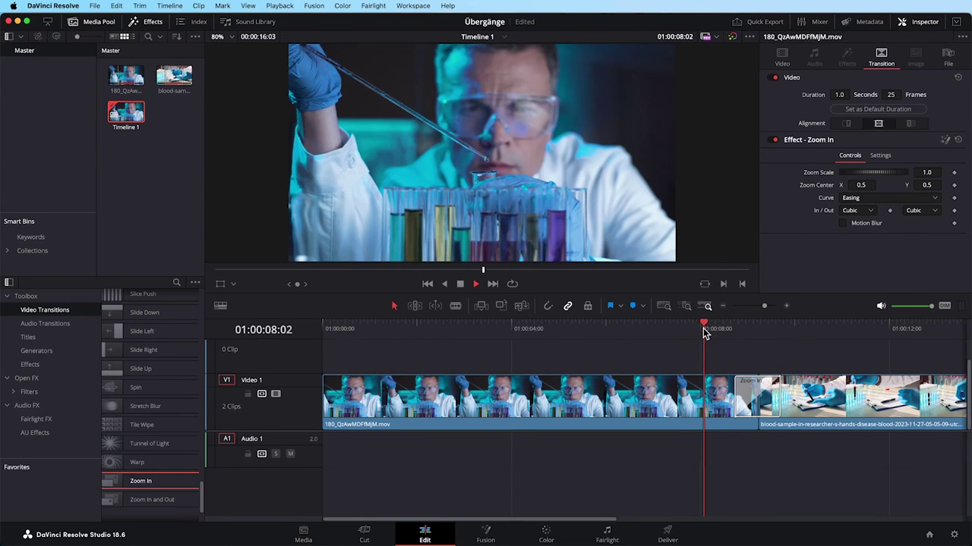
key(space)
click(748, 388)
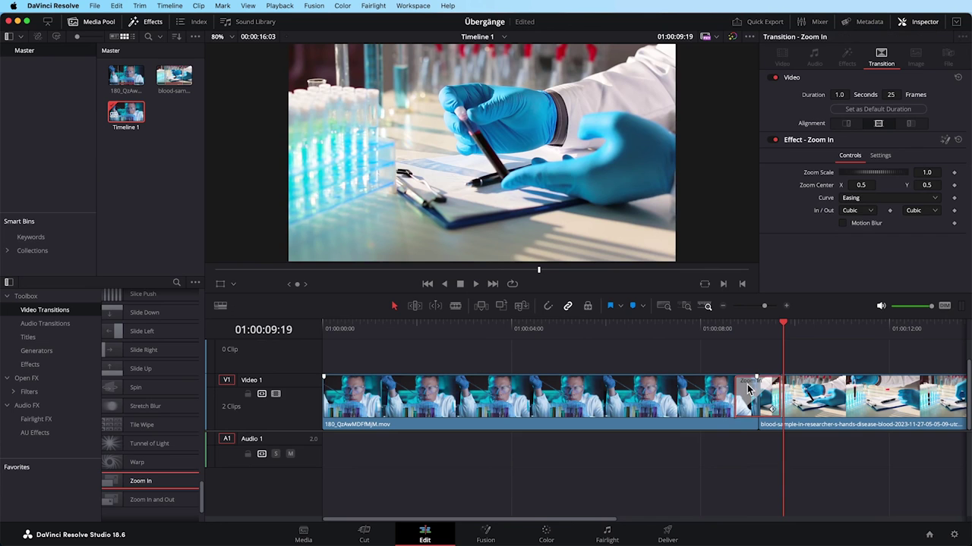
scroll(117, 470, down, 3)
mouse_move(118, 487)
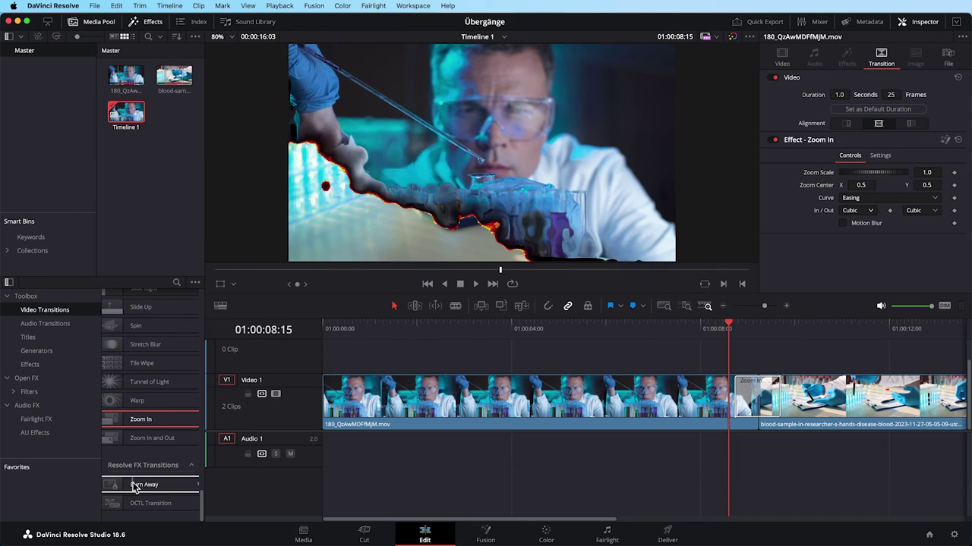
Drop Burn Away onto the V1 cut, preview it, then undo to remove it.
drag(135, 484, 744, 393)
key(space)
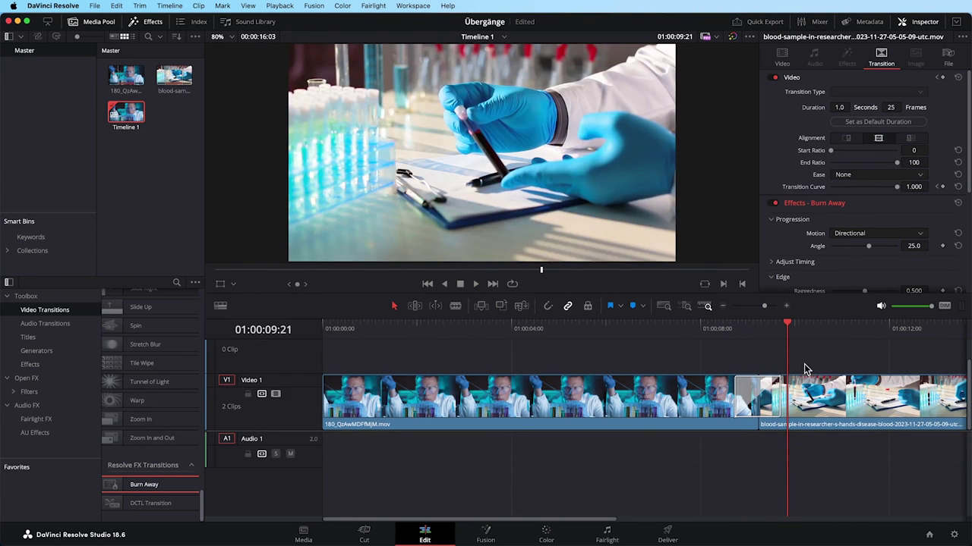
key(ctrl+z)
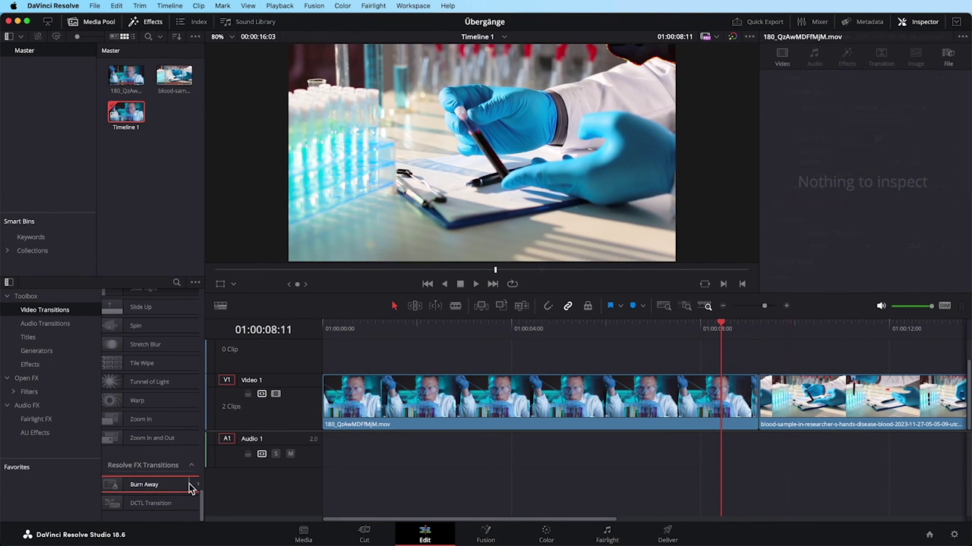